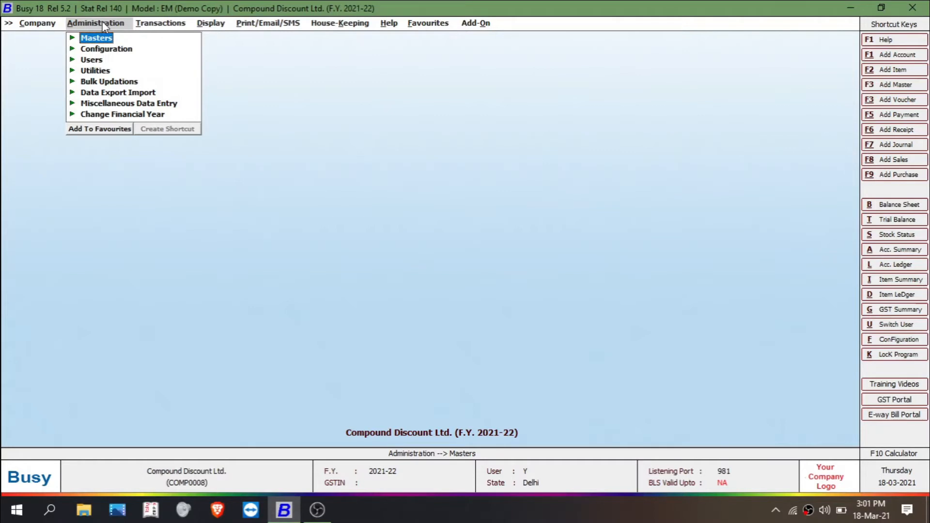
Open the voucher configuration of the Main series under the Purchase voucher type
{"action": "left_click", "coordinate": [128, 50]}
{"action": "double_click", "coordinate": [136, 60]}
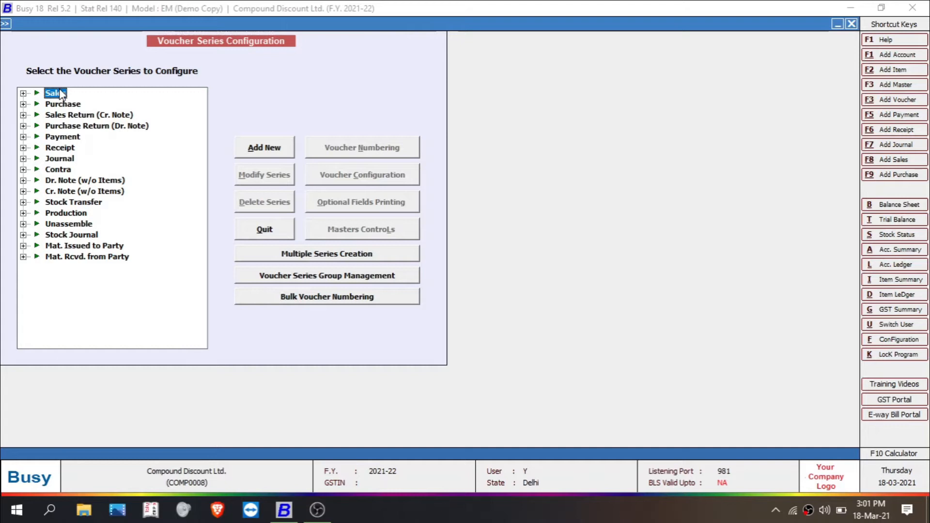
{"action": "left_click", "coordinate": [65, 105]}
{"action": "double_click", "coordinate": [65, 105]}
{"action": "left_click", "coordinate": [68, 115]}
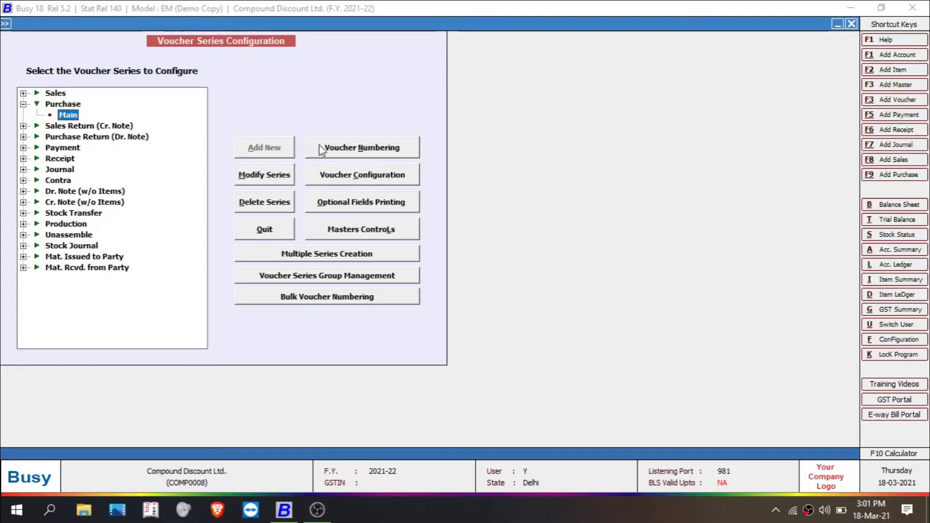
{"action": "left_click", "coordinate": [363, 175]}
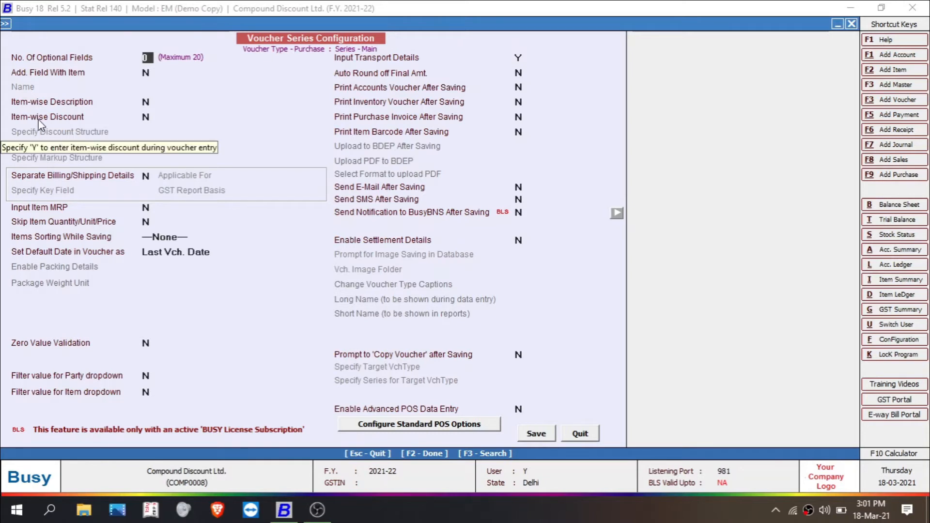
Enable item-wise discount for the Main purchase series with the structure "Simple Discount, % of Price" and save the configuration
{"action": "left_click", "coordinate": [146, 117]}
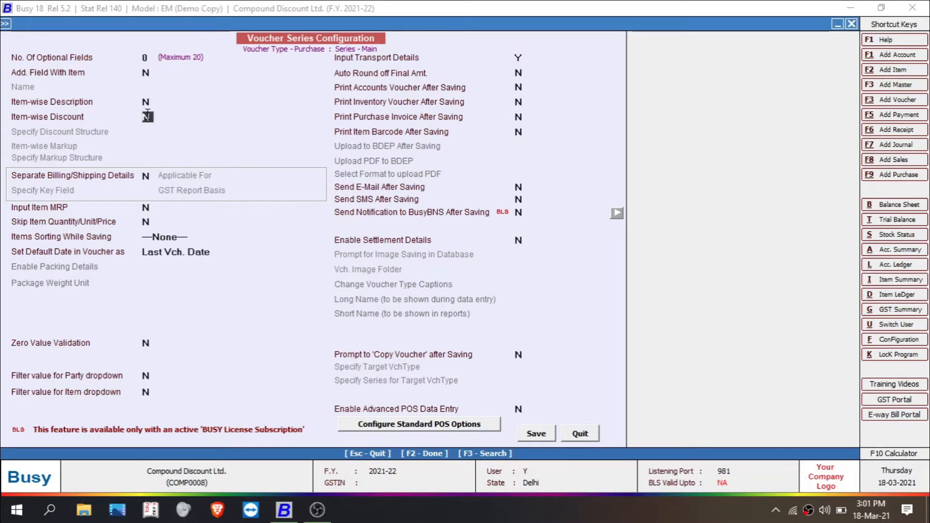
{"action": "type", "text": "y"}
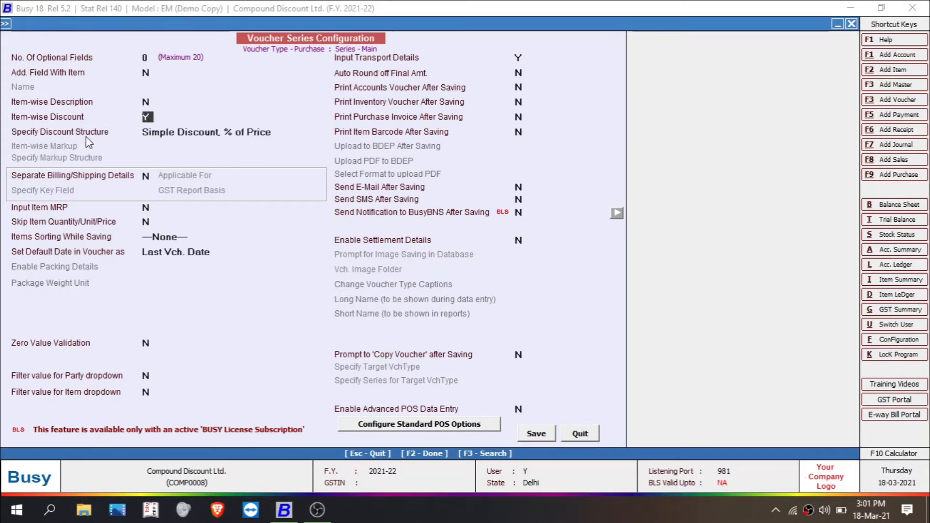
{"action": "left_click", "coordinate": [192, 130]}
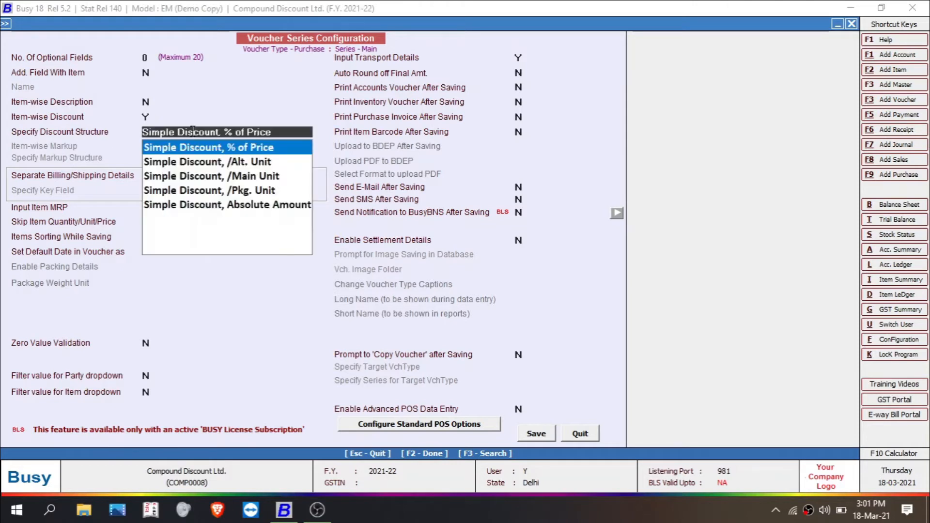
{"action": "left_click", "coordinate": [222, 148]}
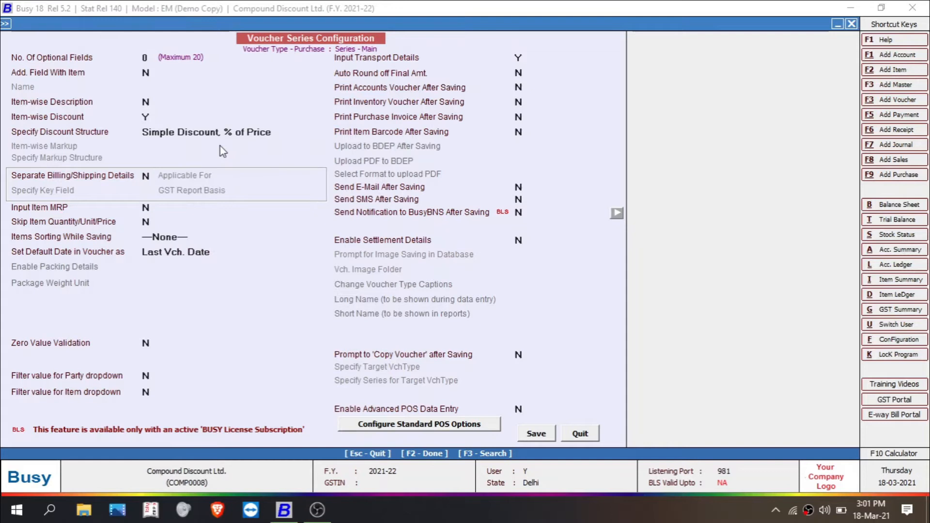
{"action": "left_click", "coordinate": [534, 434]}
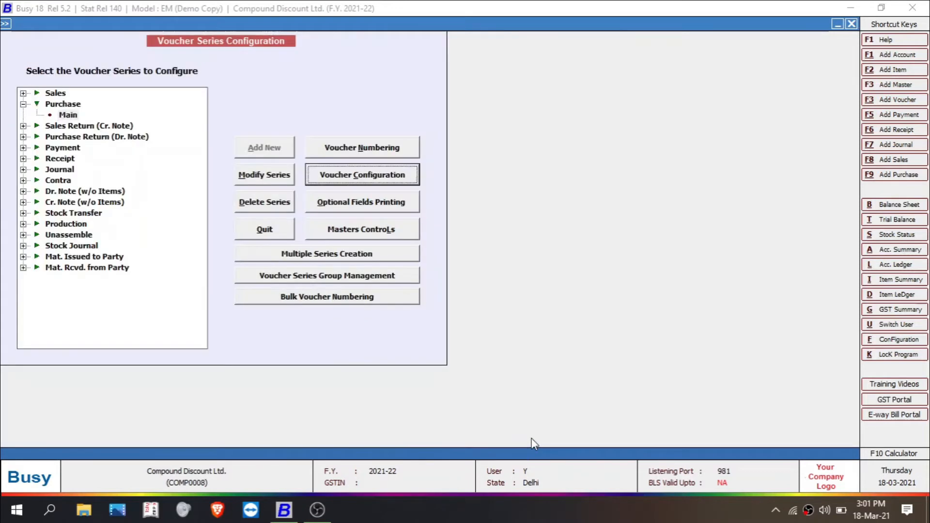
Enable item-wise discount for the Main sales series with the structure "Simple Discount, % of Price", save, and leave the voucher series configuration
{"action": "left_click", "coordinate": [57, 93]}
{"action": "double_click", "coordinate": [59, 91]}
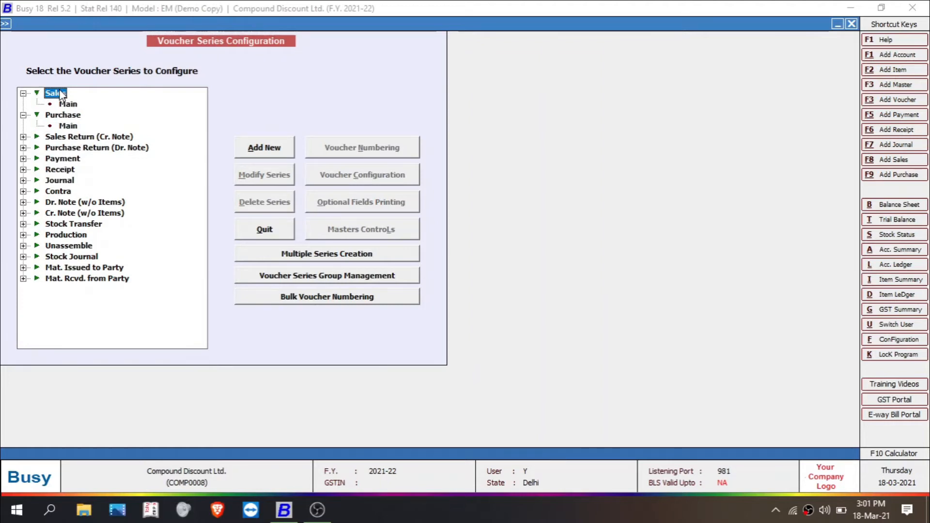
{"action": "left_click", "coordinate": [69, 104]}
{"action": "left_click", "coordinate": [335, 173]}
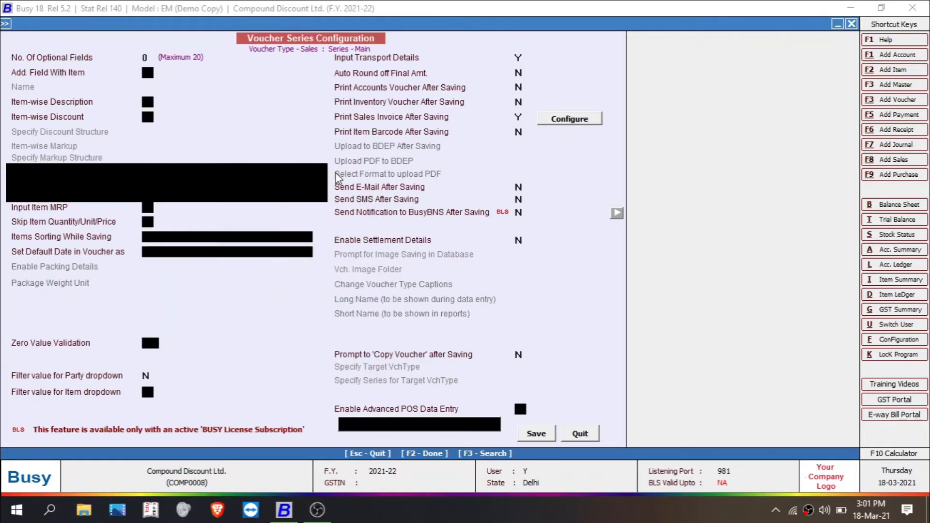
{"action": "left_click", "coordinate": [153, 118]}
{"action": "type", "text": "y"}
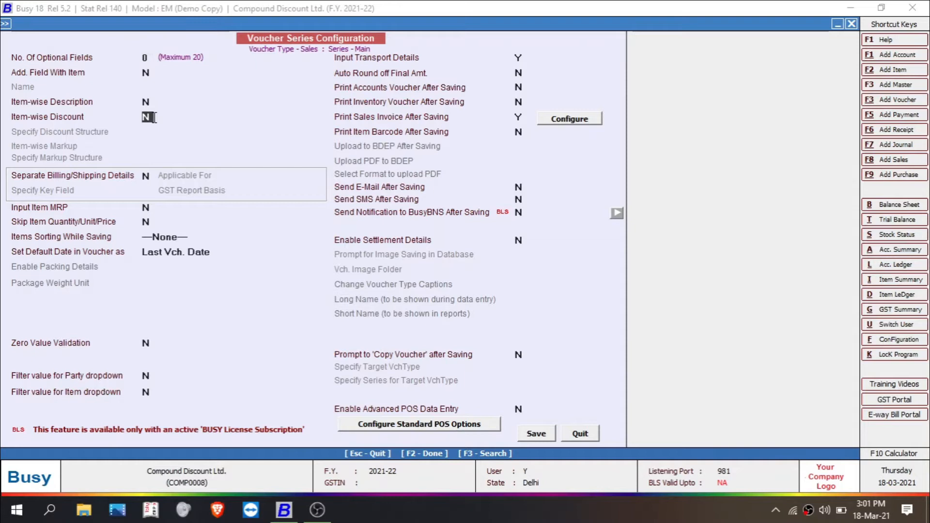
{"action": "key", "text": "Return"}
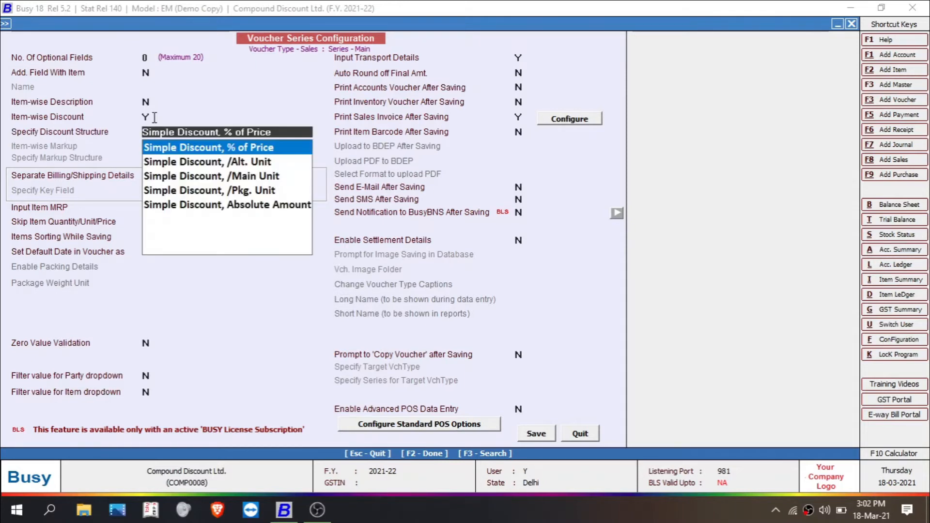
{"action": "left_click", "coordinate": [247, 151]}
{"action": "left_click", "coordinate": [544, 439]}
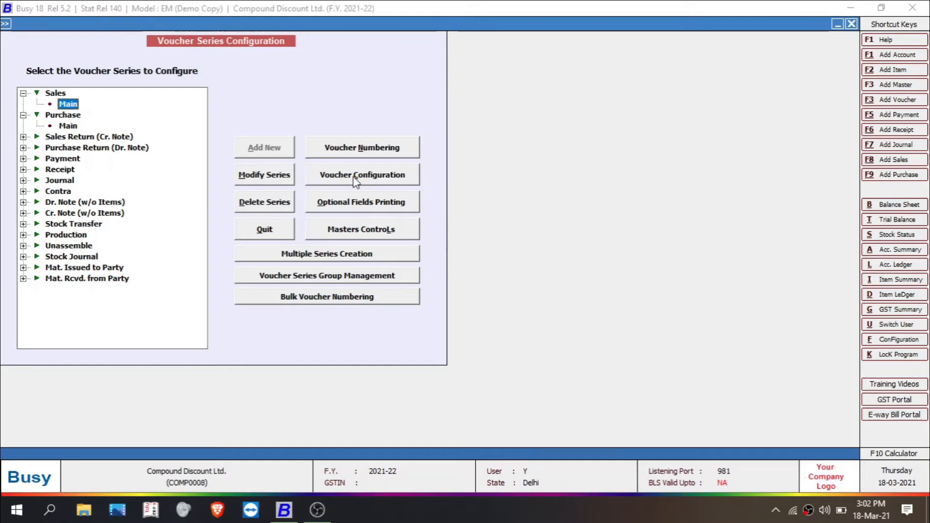
{"action": "key", "text": "Escape"}
{"action": "key", "text": "Escape"}
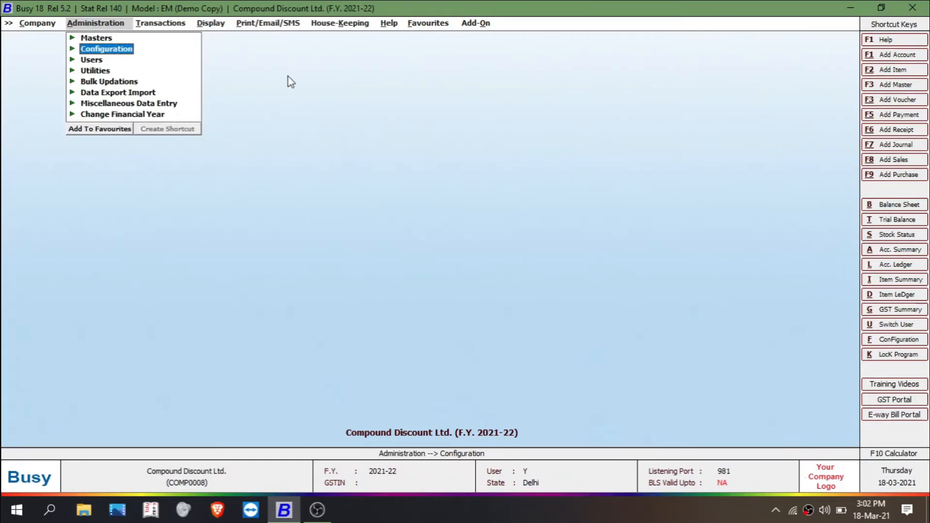
Choose Compound Discount as the item-wise discount type in the Inventory features and save the settings
{"action": "left_click", "coordinate": [107, 49]}
{"action": "left_click", "coordinate": [132, 50]}
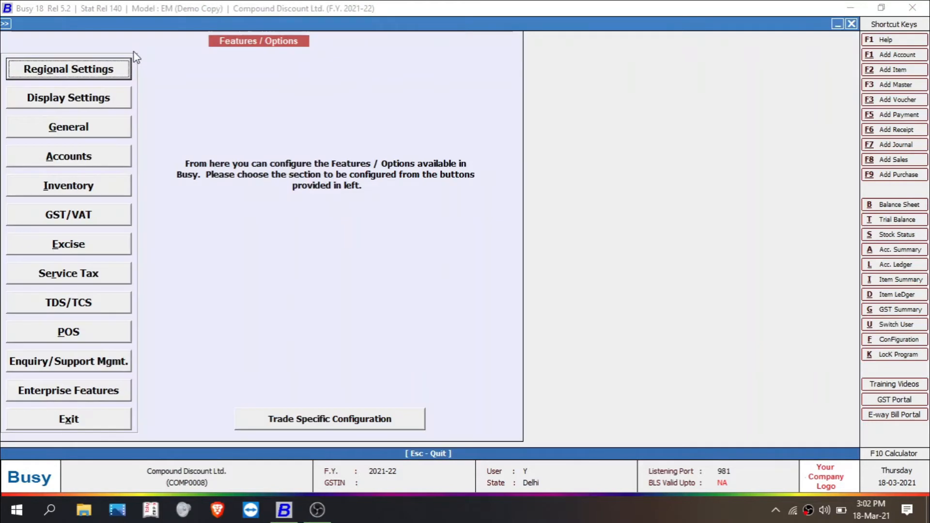
{"action": "left_click", "coordinate": [85, 189]}
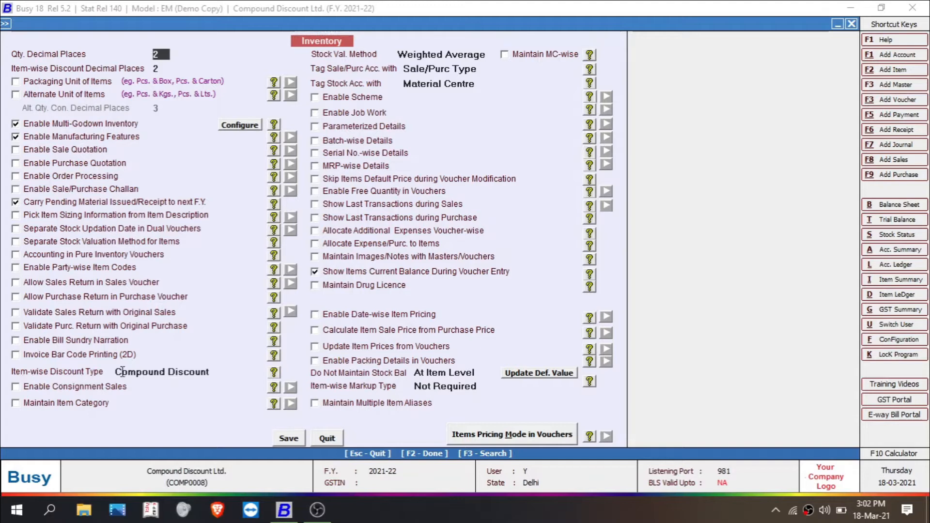
{"action": "left_click", "coordinate": [147, 371]}
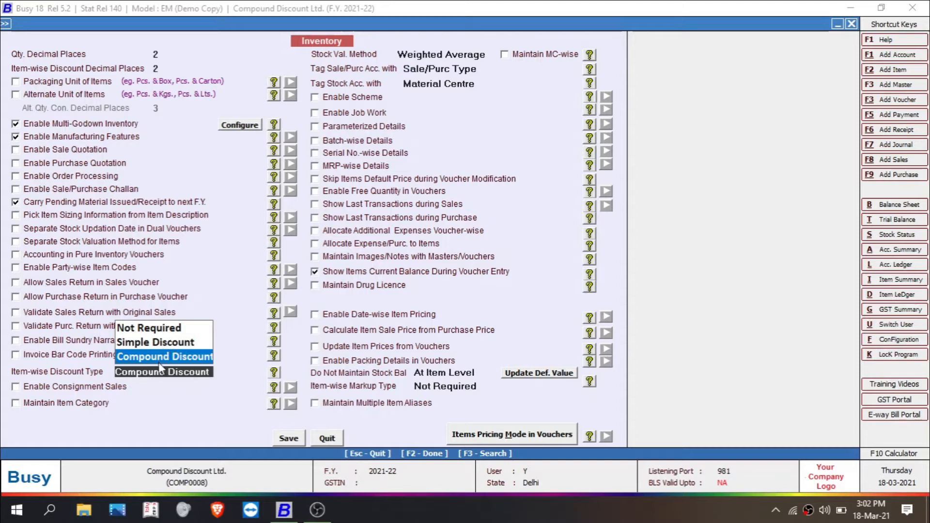
{"action": "left_click", "coordinate": [159, 362]}
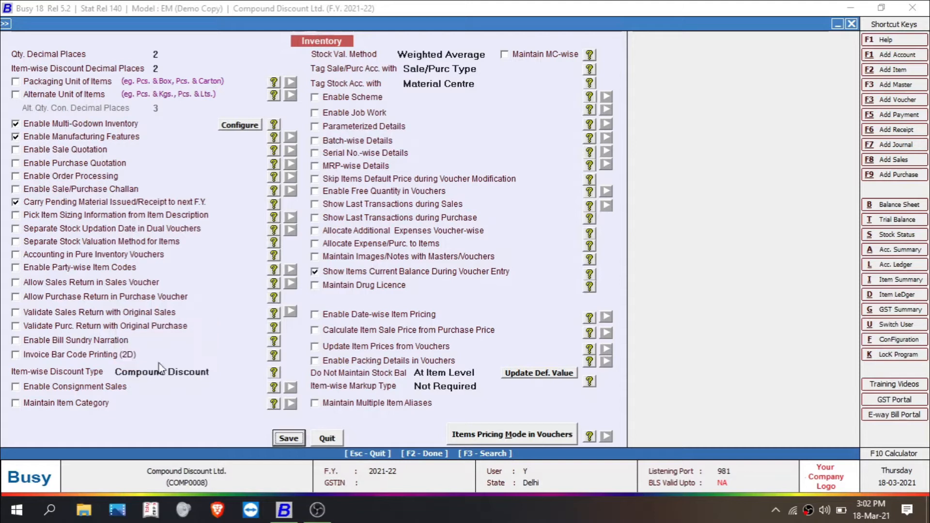
{"action": "left_click", "coordinate": [284, 440]}
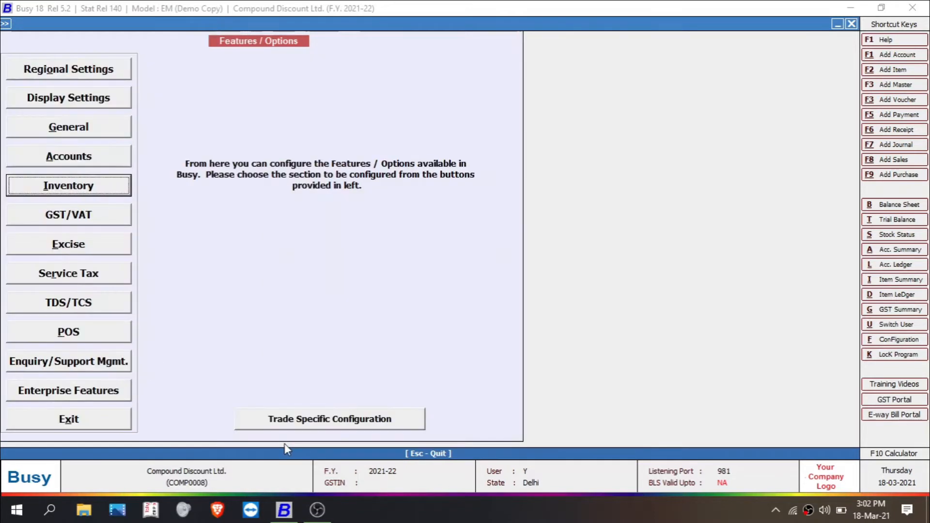
{"action": "key", "text": "Escape"}
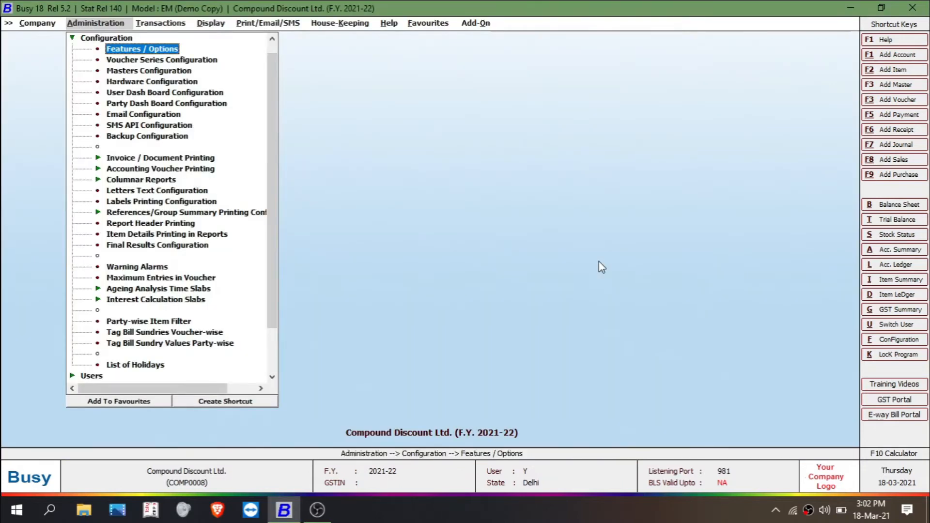
Start a new discount structure master and name it "3 Level Discount"
{"action": "left_click", "coordinate": [95, 39]}
{"action": "left_click", "coordinate": [94, 38]}
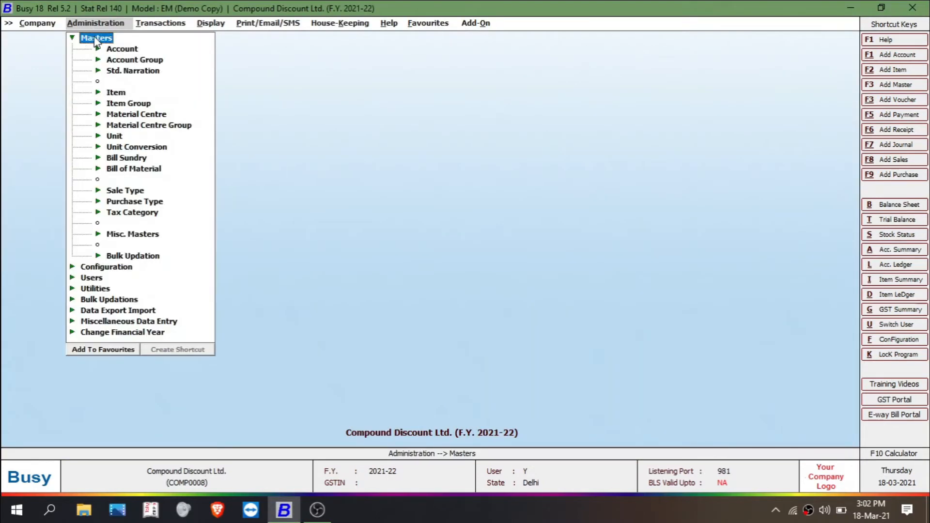
{"action": "left_click", "coordinate": [137, 235]}
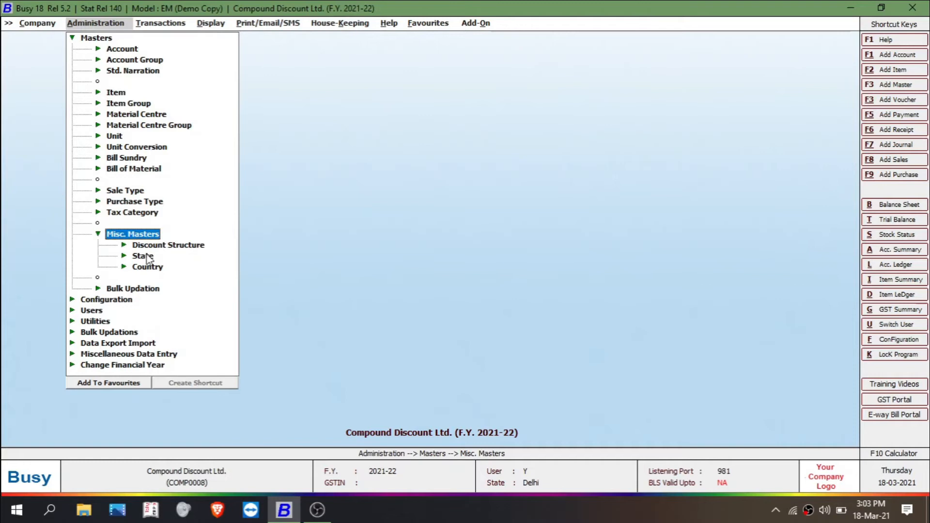
{"action": "left_click", "coordinate": [197, 247]}
{"action": "double_click", "coordinate": [176, 252]}
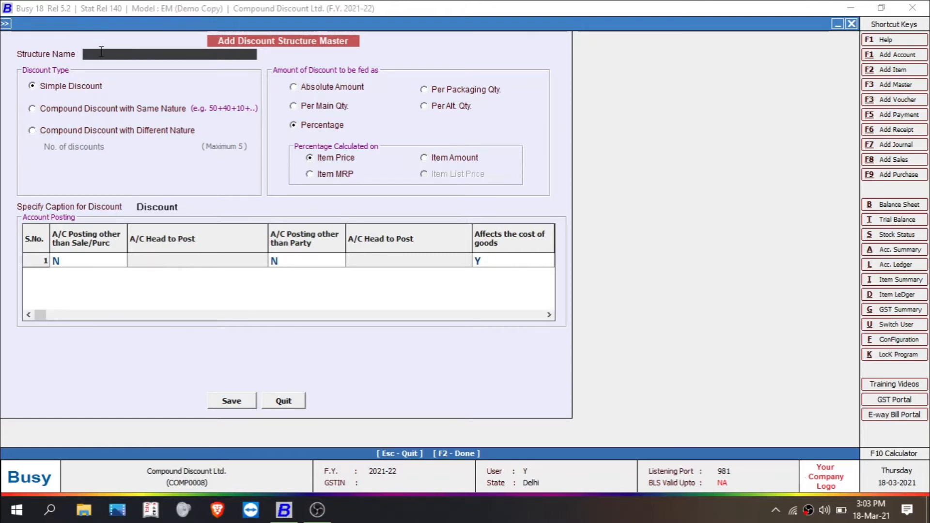
{"action": "type", "text": "3 level discount"}
Set the discount type to Compound Discount with Different Nature with 3 discounts
{"action": "left_click", "coordinate": [159, 135]}
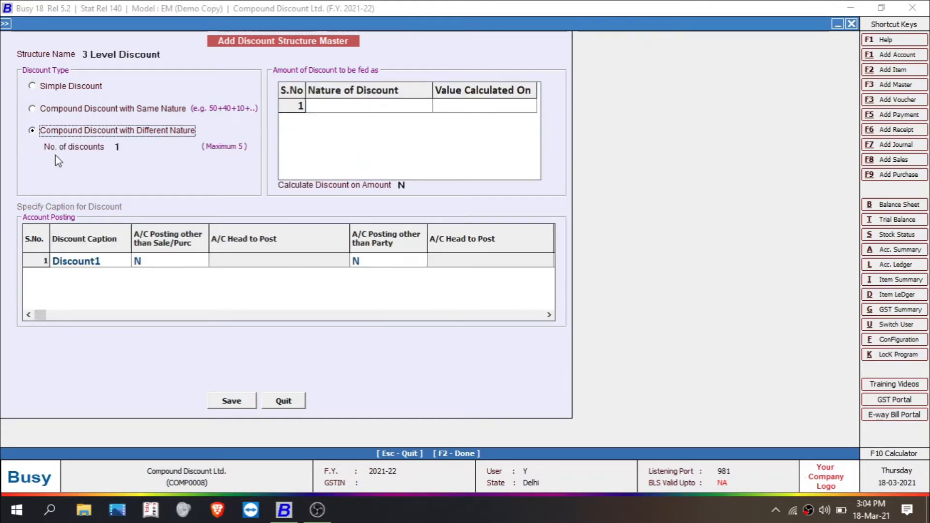
{"action": "left_click", "coordinate": [134, 151]}
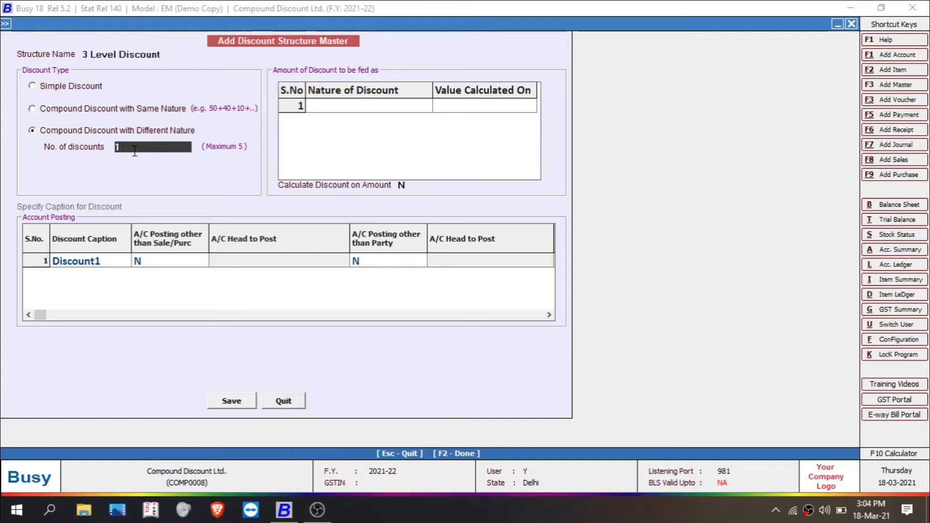
{"action": "key", "text": "BackSpace"}
{"action": "type", "text": "3"}
{"action": "key", "text": "Return"}
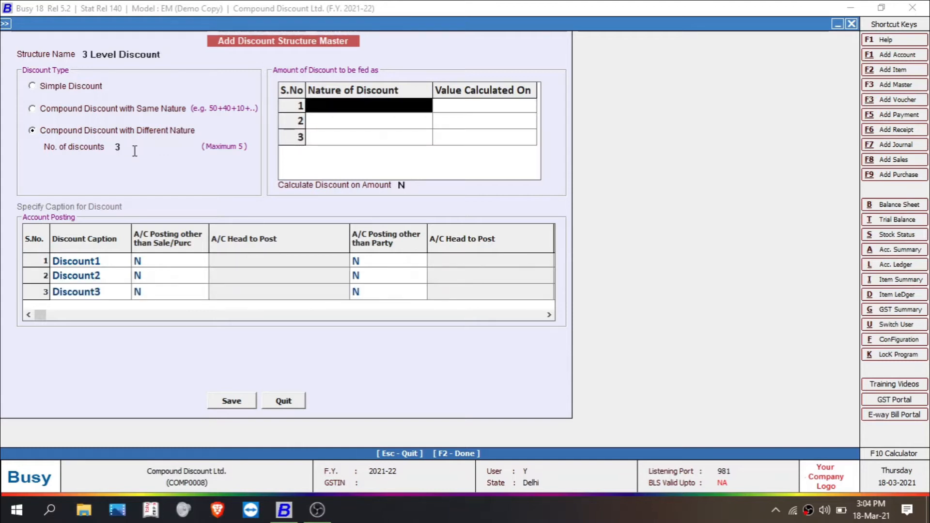
Define the first discount's nature as Percentage, with its value calculated on Item Price
{"action": "left_click", "coordinate": [334, 106]}
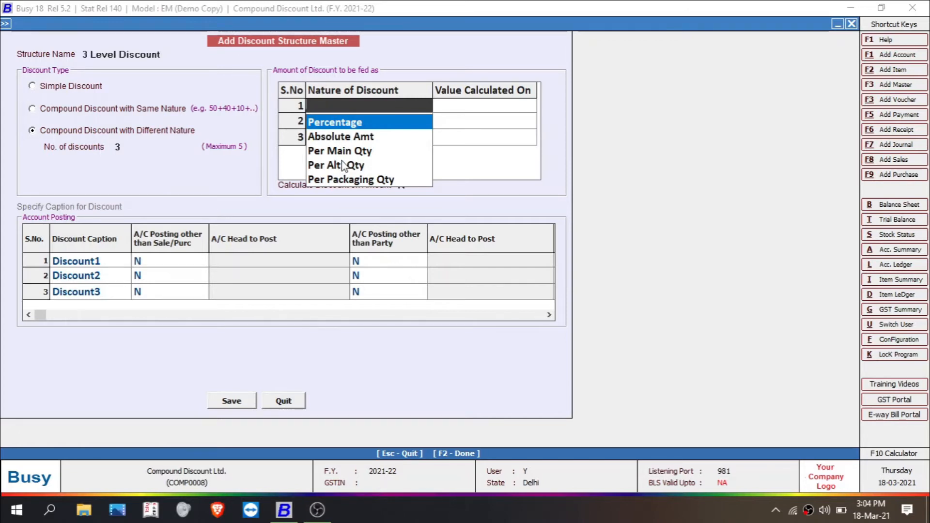
{"action": "key", "text": "Return"}
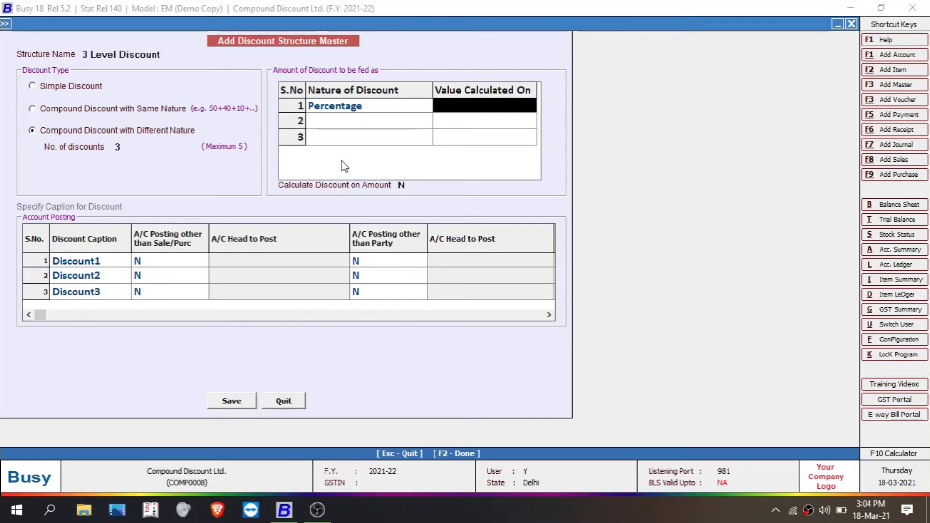
{"action": "key", "text": "Return"}
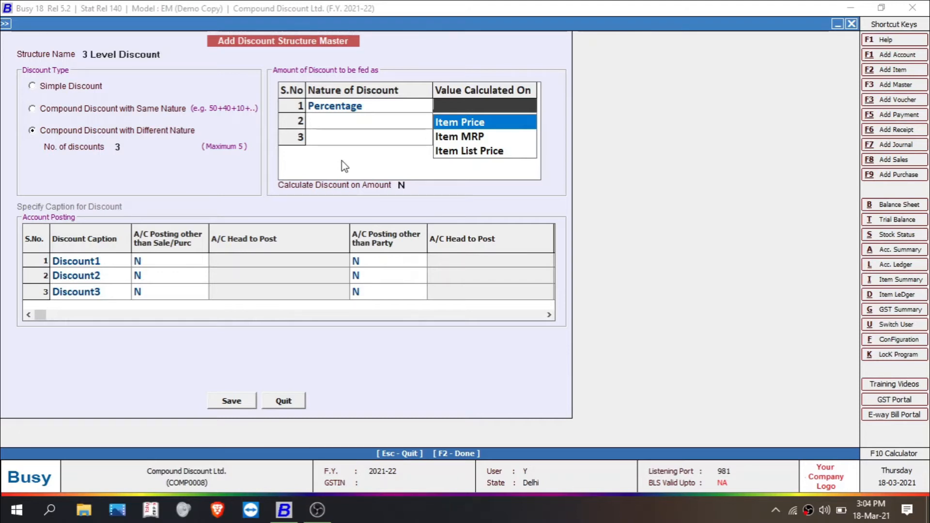
{"action": "key", "text": "Return"}
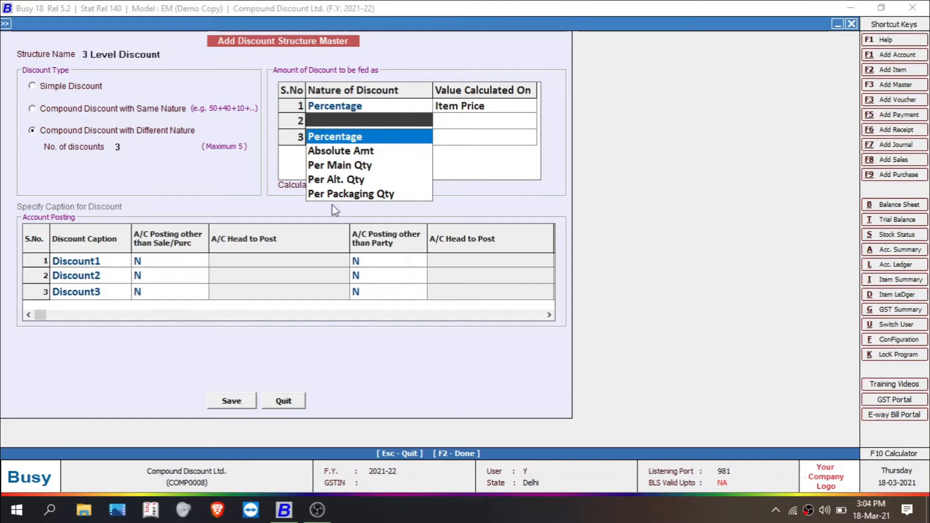
Define the second discount's nature as Absolute Amt and the third's as Per Main Qty
{"action": "key", "text": "Down"}
{"action": "key", "text": "Down"}
{"action": "key", "text": "Up"}
{"action": "key", "text": "Return"}
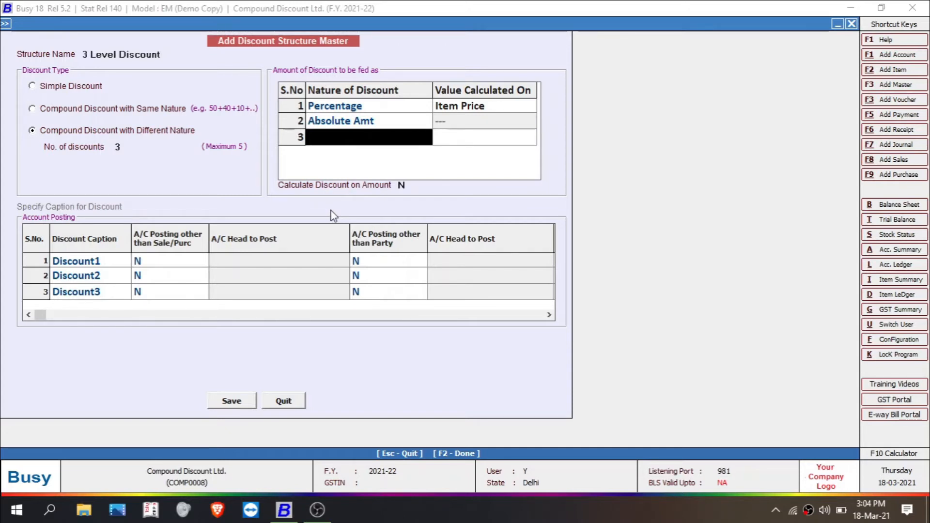
{"action": "key", "text": "space"}
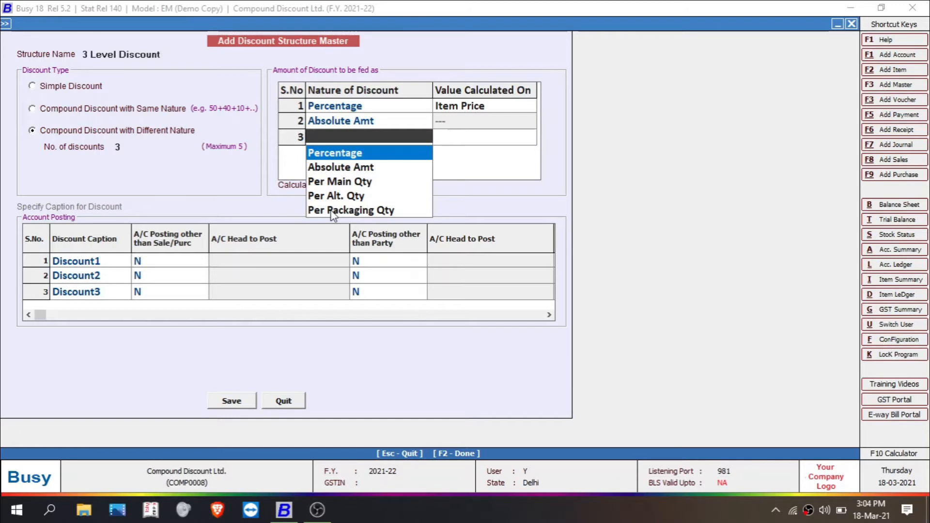
{"action": "key", "text": "Down"}
{"action": "key", "text": "Down"}
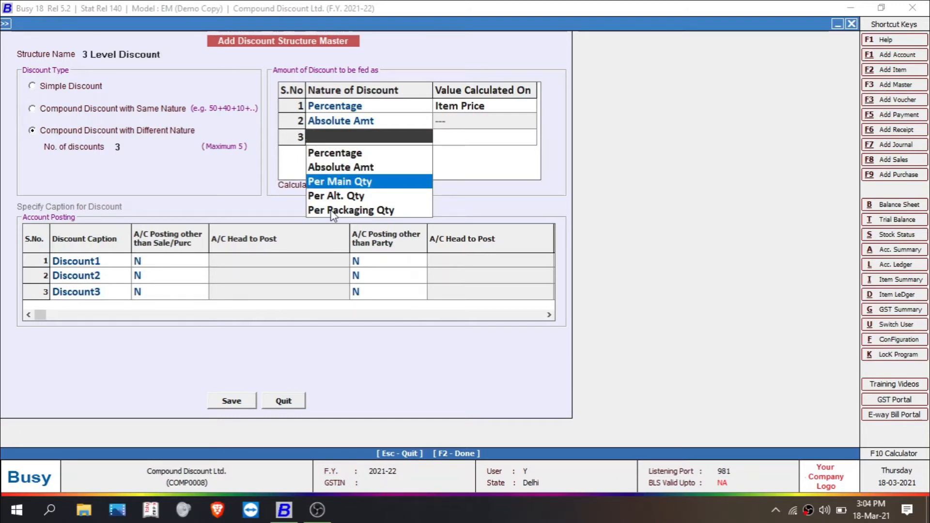
{"action": "key", "text": "Return"}
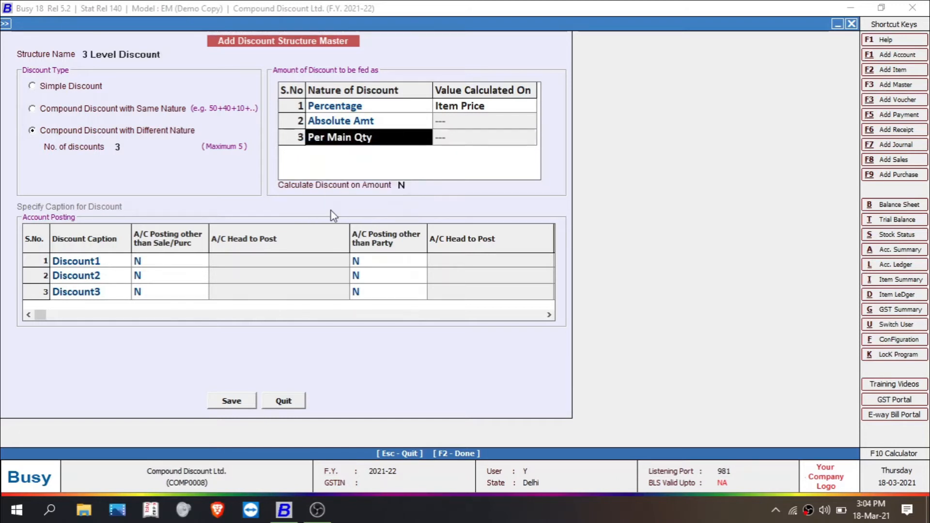
{"action": "key", "text": "Return"}
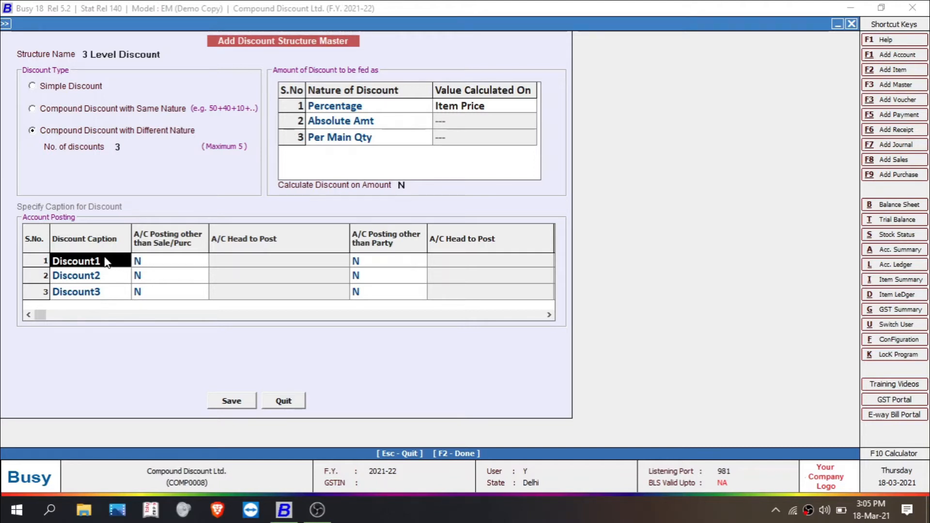
Caption the first discount "20%off" and set its A/C Posting other than Sale/Purc to Y
{"action": "type", "text": "20"}
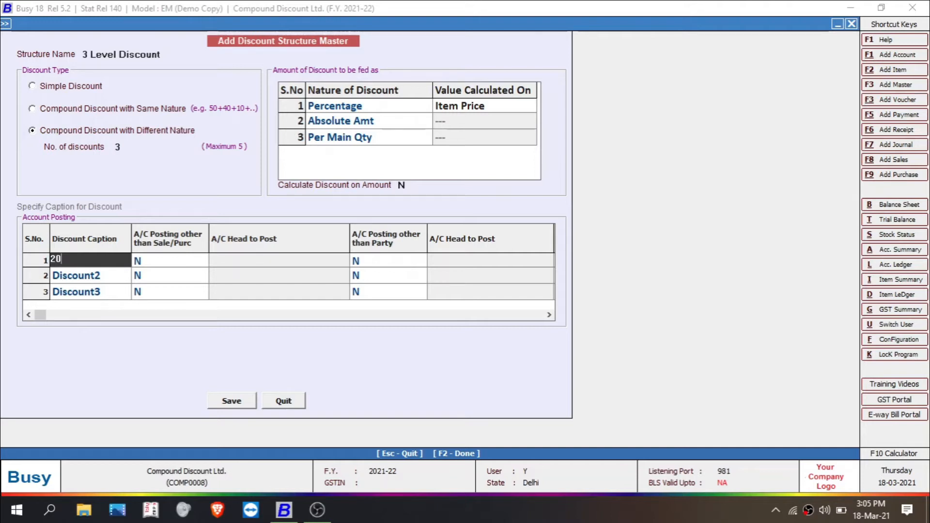
{"action": "type", "text": "%off"}
{"action": "key", "text": "Return"}
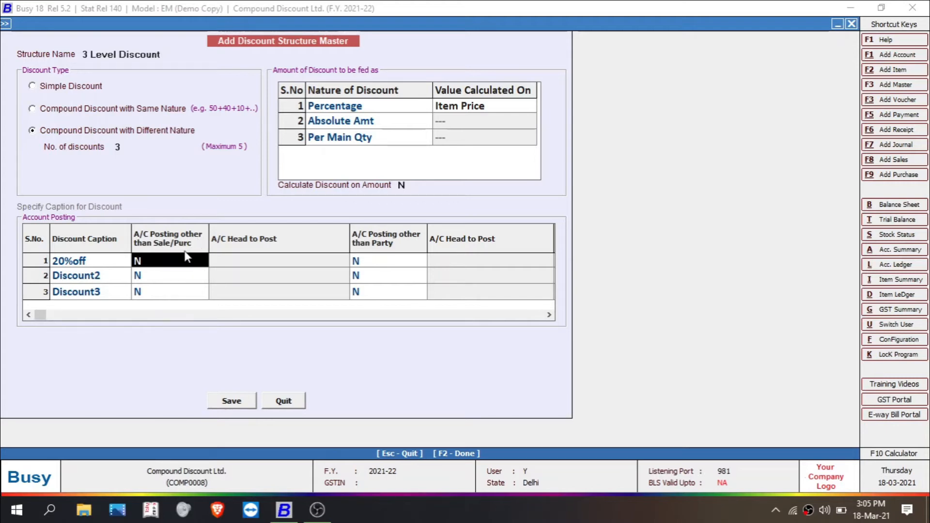
{"action": "type", "text": "Y"}
{"action": "key", "text": "Return"}
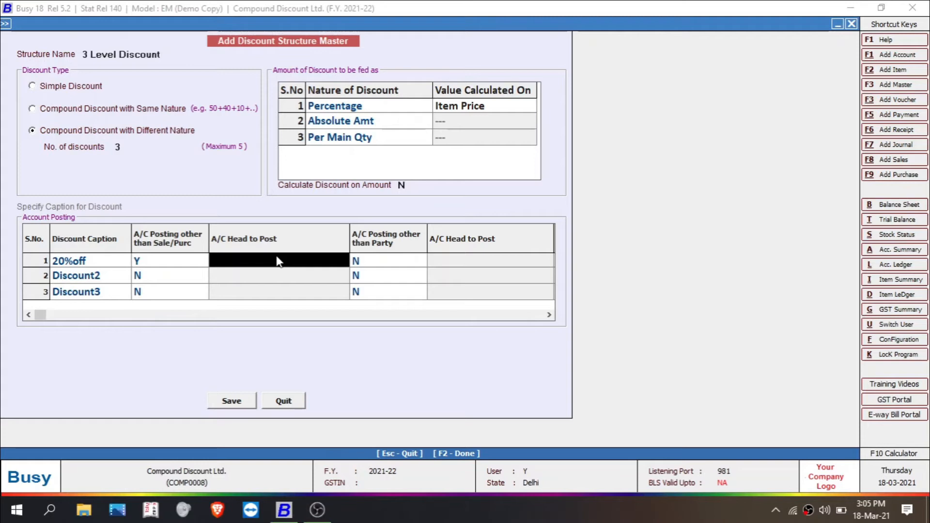
Create a new account named "Discount" under the Expenses (Direct/Mfg.) group as the 20%off row's Sale/Purc posting head
{"action": "key", "text": "F3"}
{"action": "type", "text": "d"}
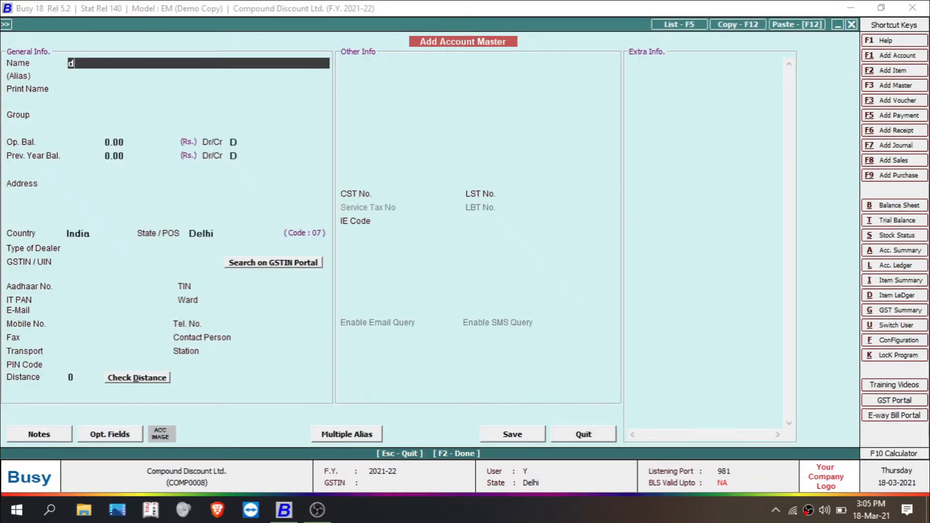
{"action": "type", "text": "iscount"}
{"action": "key", "text": "Return"}
{"action": "key", "text": "Return"}
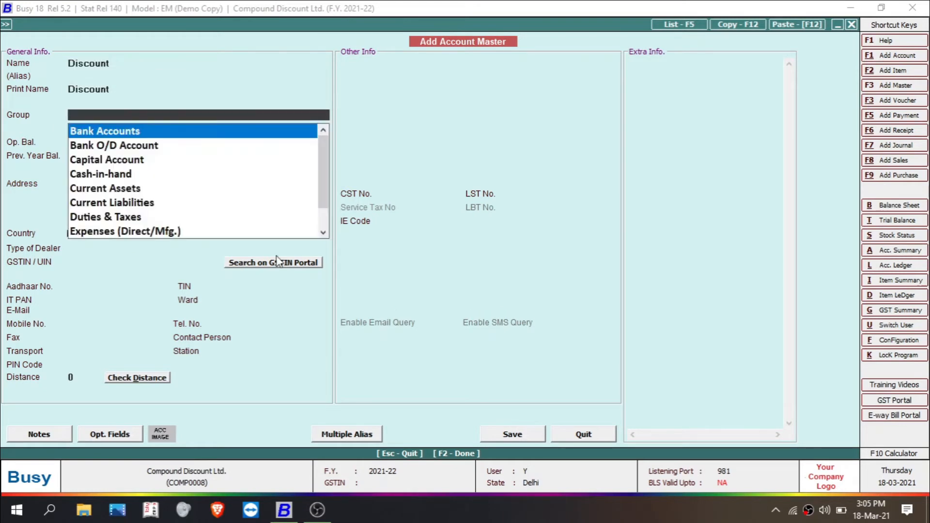
{"action": "key", "text": "Down"}
{"action": "key", "text": "Down"}
{"action": "key", "text": "Down"}
{"action": "key", "text": "Down"}
{"action": "key", "text": "Down"}
{"action": "key", "text": "Down"}
{"action": "key", "text": "Down"}
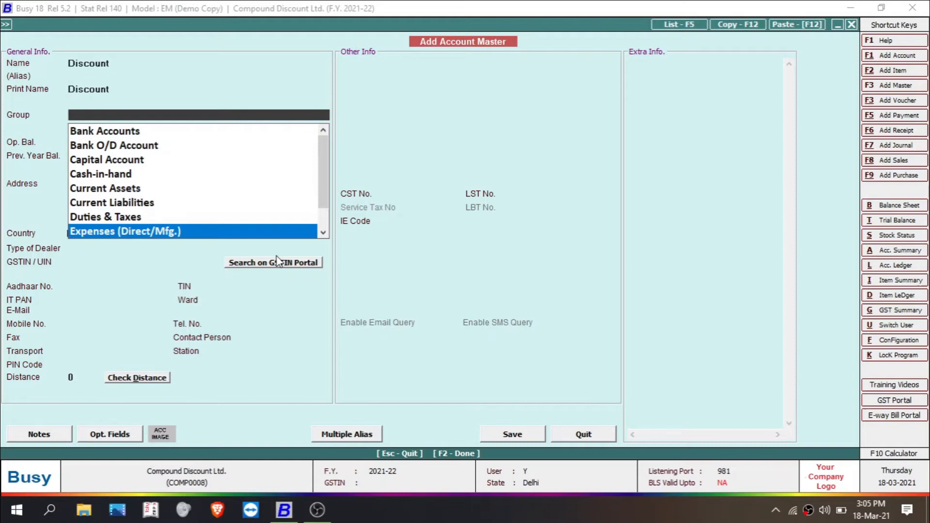
{"action": "key", "text": "Return"}
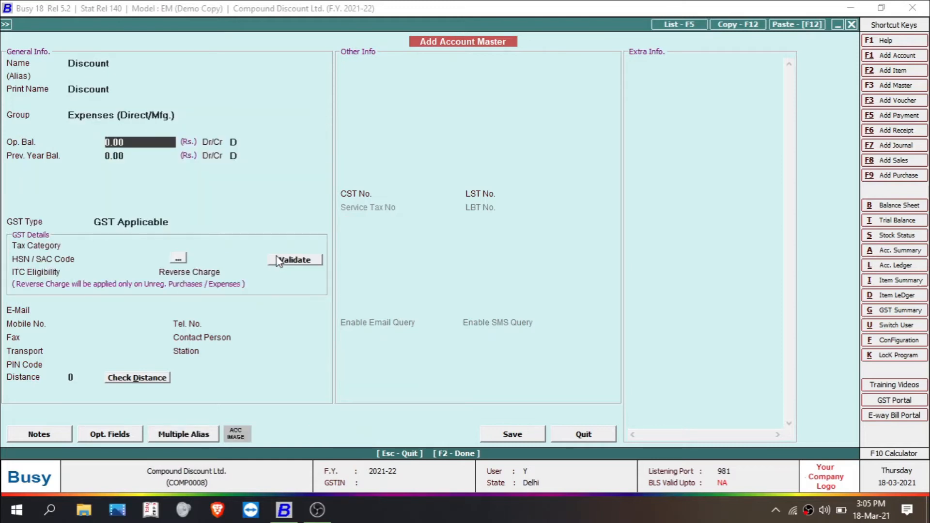
{"action": "left_click", "coordinate": [519, 436]}
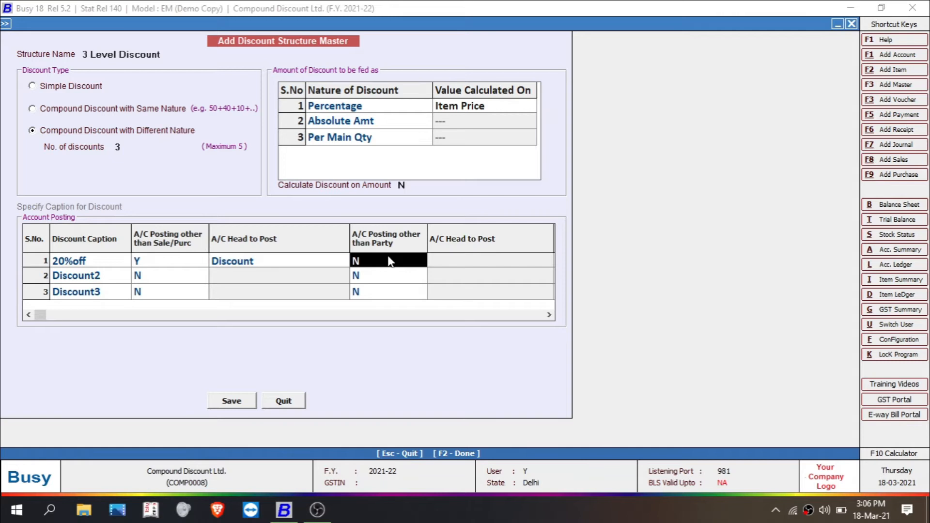
Set the 20%off discount's A/C Posting other than Party to Y, with Discount as the head, keeping Affects the cost of goods at Y
{"action": "type", "text": "Y"}
{"action": "key", "text": "Return"}
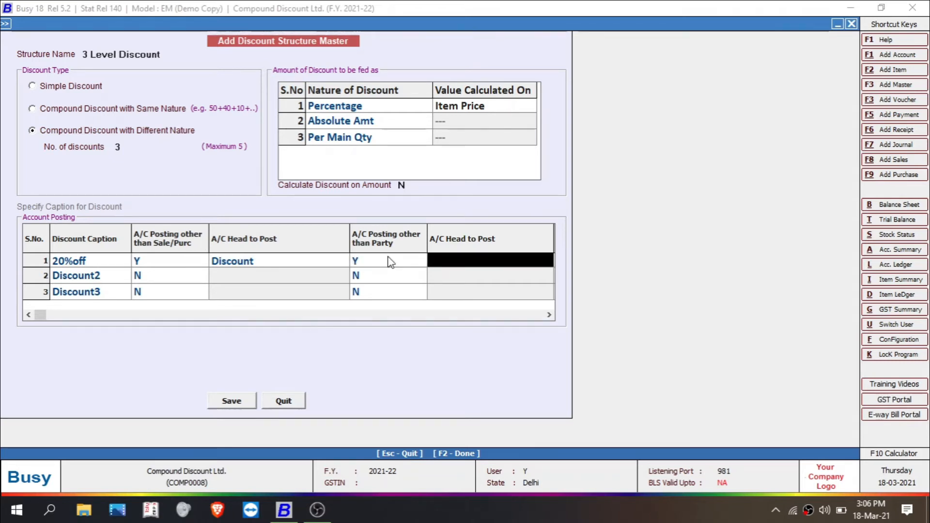
{"action": "type", "text": "d"}
{"action": "key", "text": "Down"}
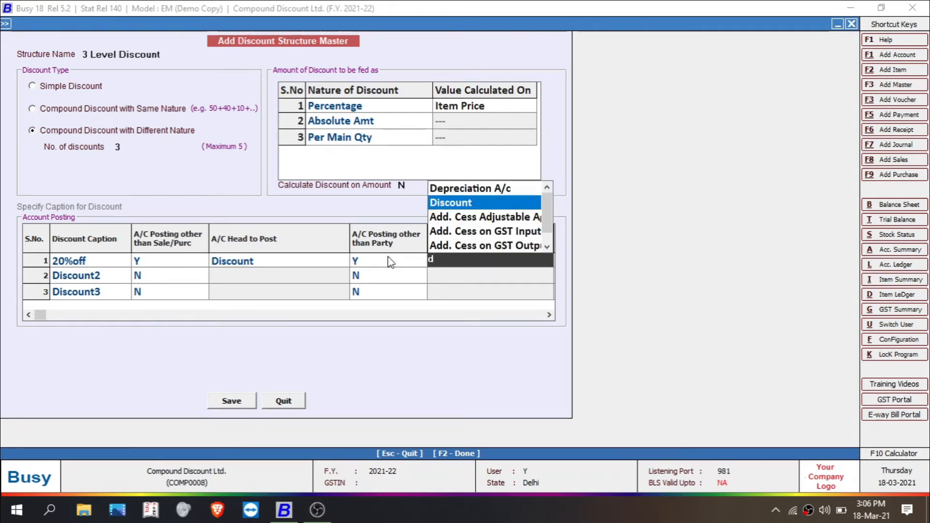
{"action": "key", "text": "Return"}
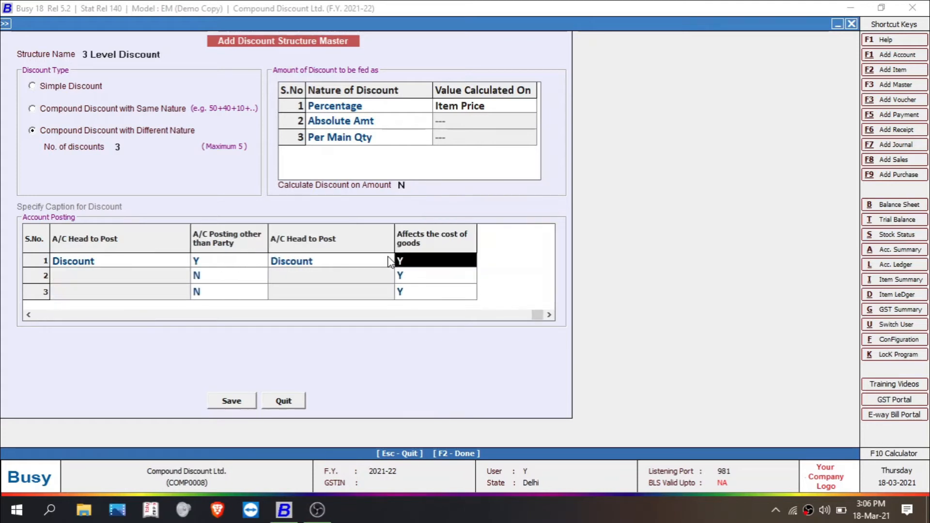
{"action": "key", "text": "Return"}
Set the second discount's A/C Posting other than Sale/Purc to Y and post it to the Discount account
{"action": "key", "text": "Return"}
{"action": "type", "text": "y"}
{"action": "key", "text": "Return"}
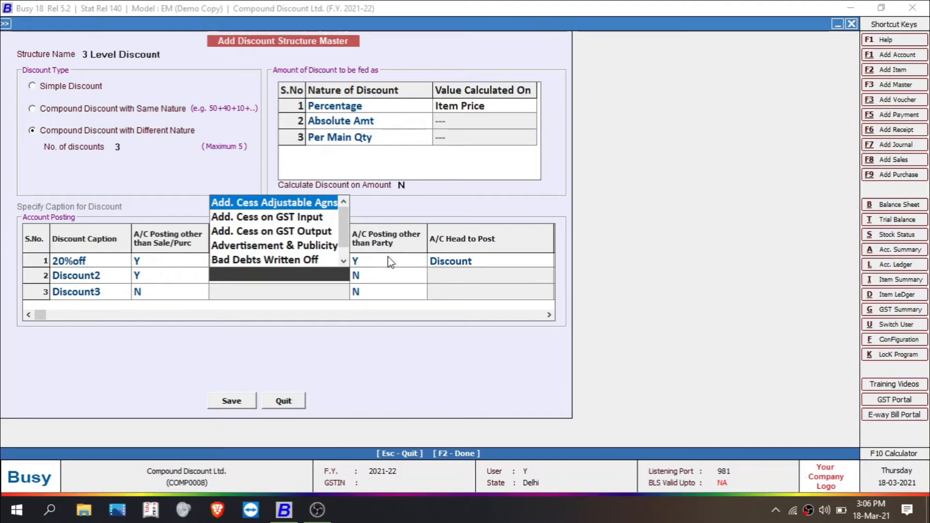
{"action": "type", "text": "d"}
{"action": "key", "text": "Down"}
{"action": "key", "text": "Return"}
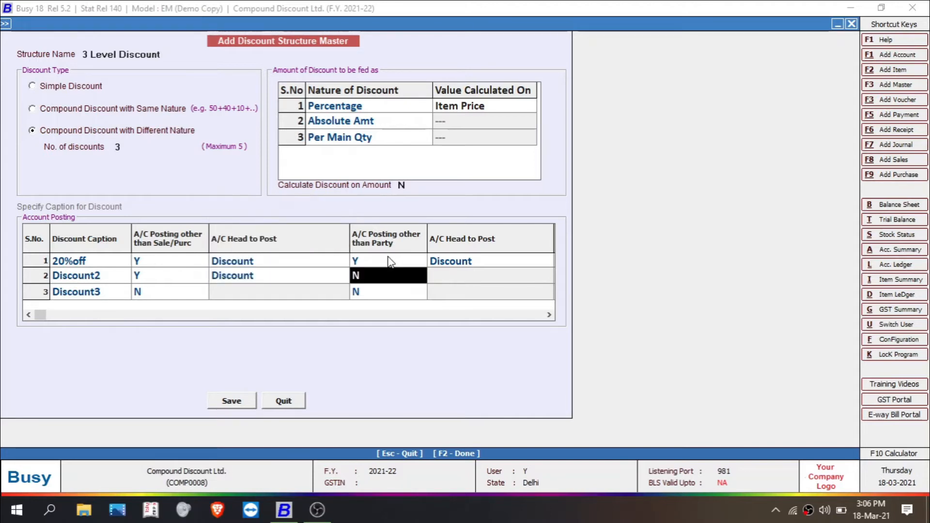
Set the second discount's A/C Posting other than Party to Y, with Discount as the account head
{"action": "type", "text": "y"}
{"action": "key", "text": "Return"}
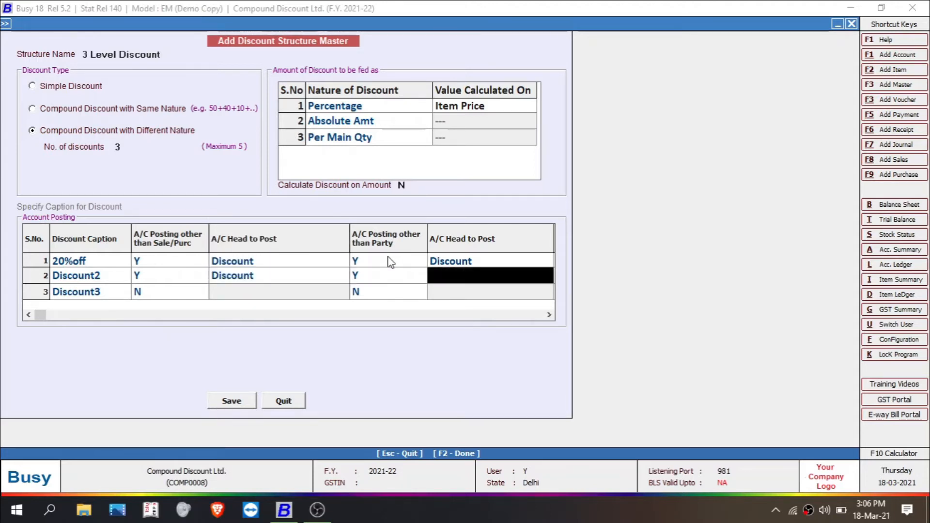
{"action": "type", "text": "d"}
{"action": "key", "text": "Down"}
{"action": "key", "text": "Return"}
{"action": "key", "text": "Return"}
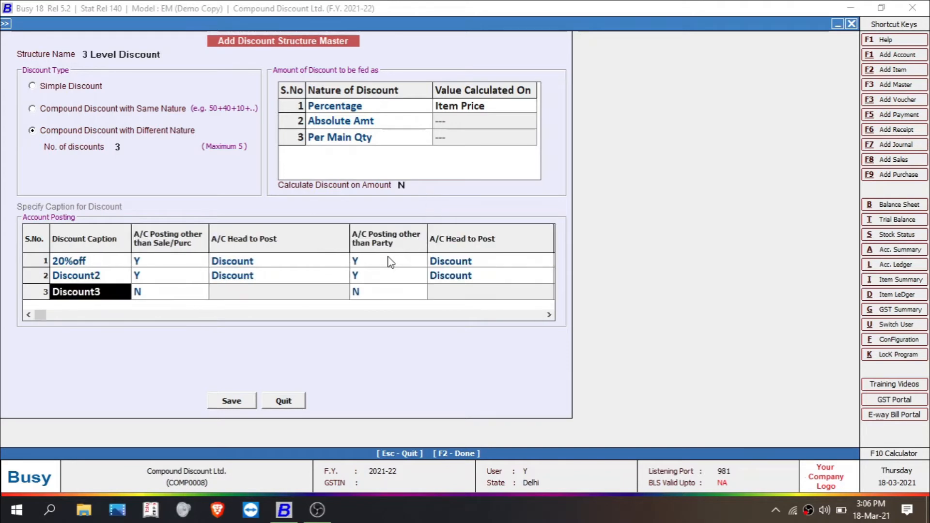
Set the third discount's A/C Posting other than Sale/Purc to Y and post it to the Discount account
{"action": "key", "text": "Return"}
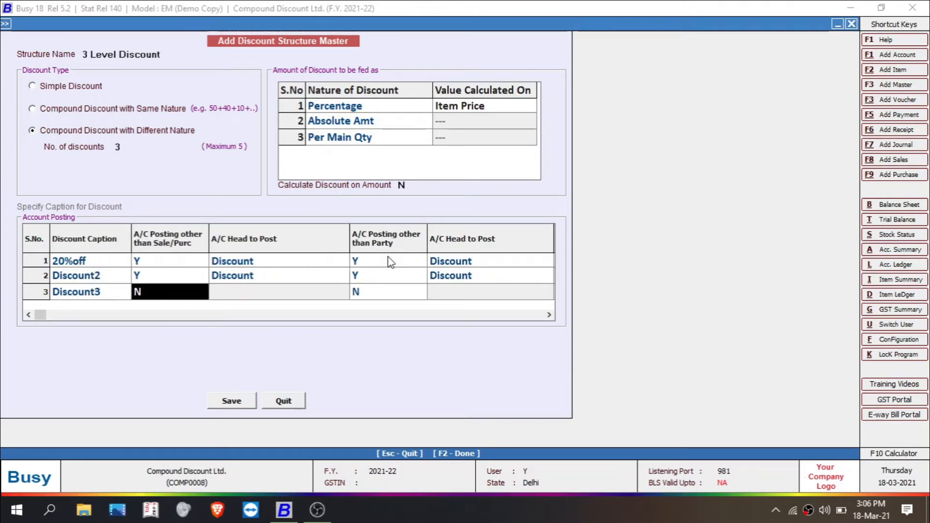
{"action": "type", "text": "y"}
{"action": "key", "text": "Return"}
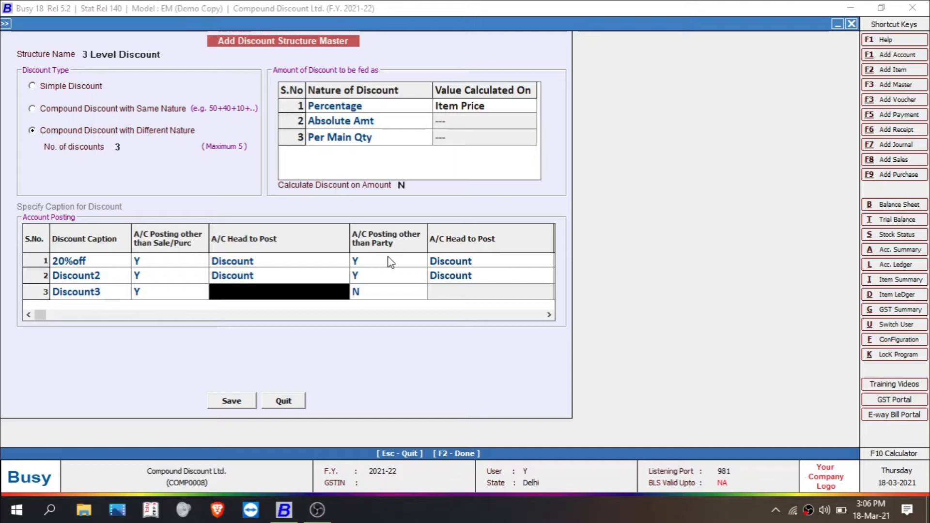
{"action": "type", "text": "d"}
{"action": "key", "text": "Down"}
{"action": "key", "text": "Return"}
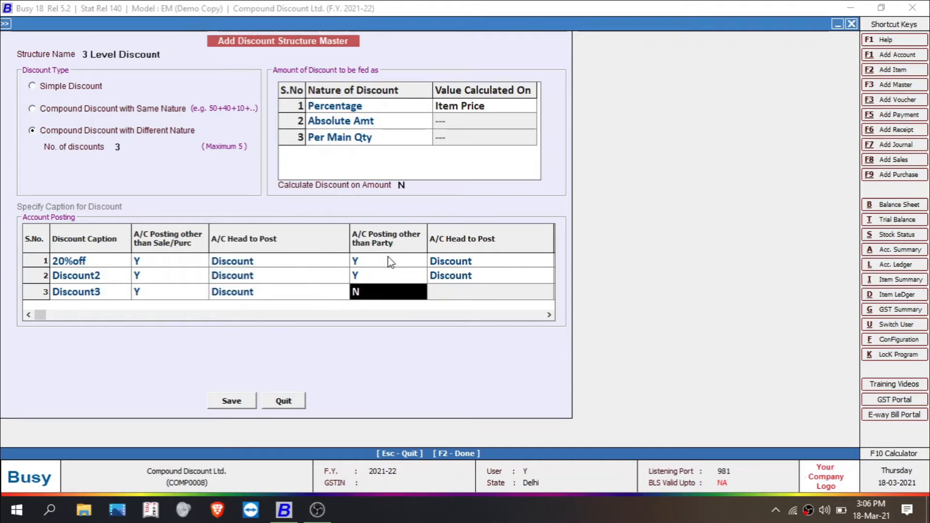
Set the third discount's A/C Posting other than Party to Y with Depreciation A/c as the head, and save the discount structure
{"action": "type", "text": "y"}
{"action": "key", "text": "Return"}
{"action": "type", "text": "d"}
{"action": "key", "text": "Return"}
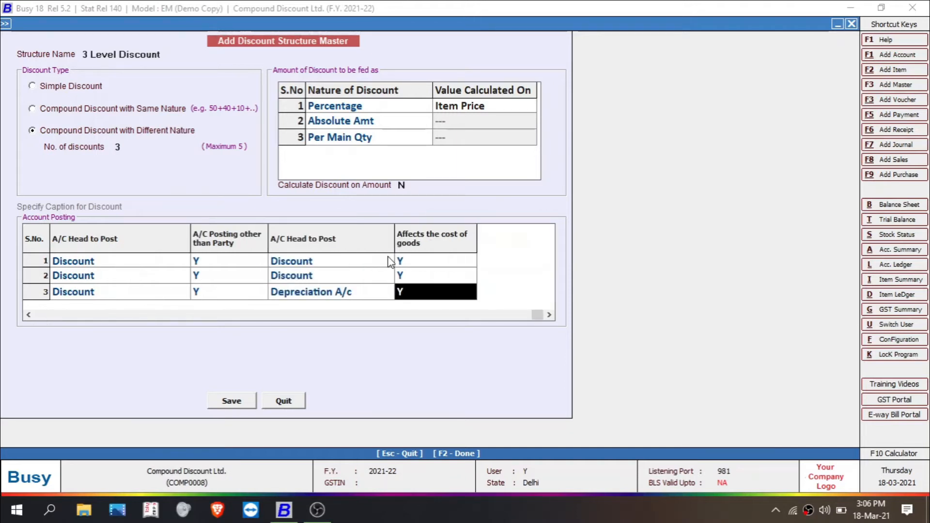
{"action": "left_click", "coordinate": [232, 401]}
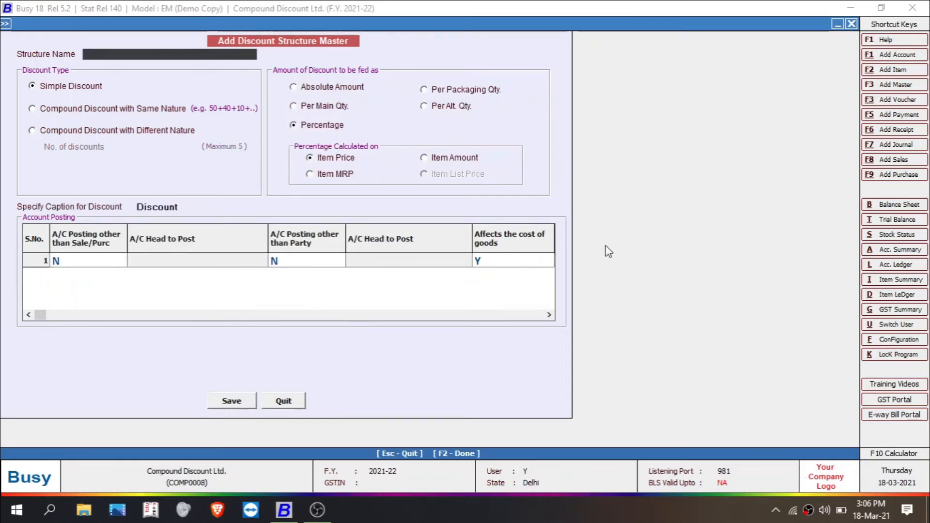
{"action": "key", "text": "Escape"}
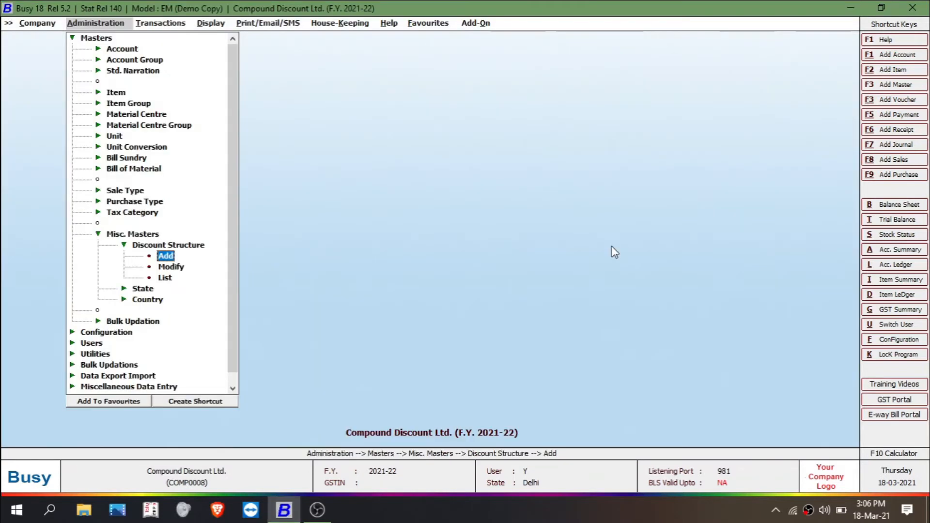
Open the 3 Level Discount structure for modification, review its settings and save it without changes
{"action": "left_click", "coordinate": [178, 270]}
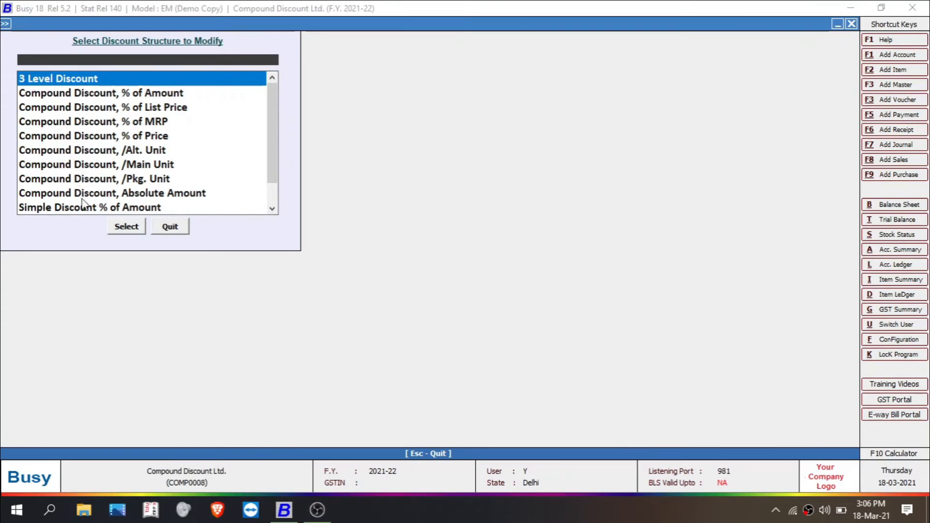
{"action": "double_click", "coordinate": [63, 80]}
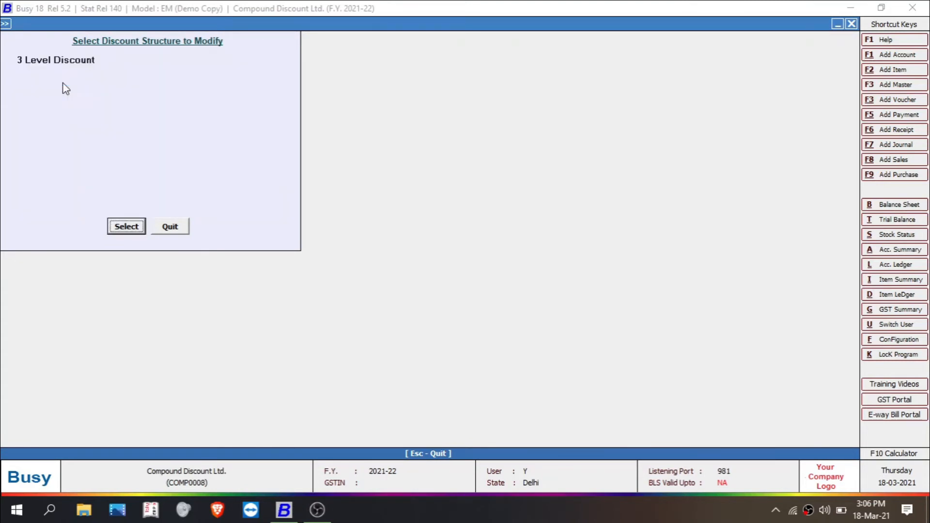
{"action": "left_click", "coordinate": [130, 227]}
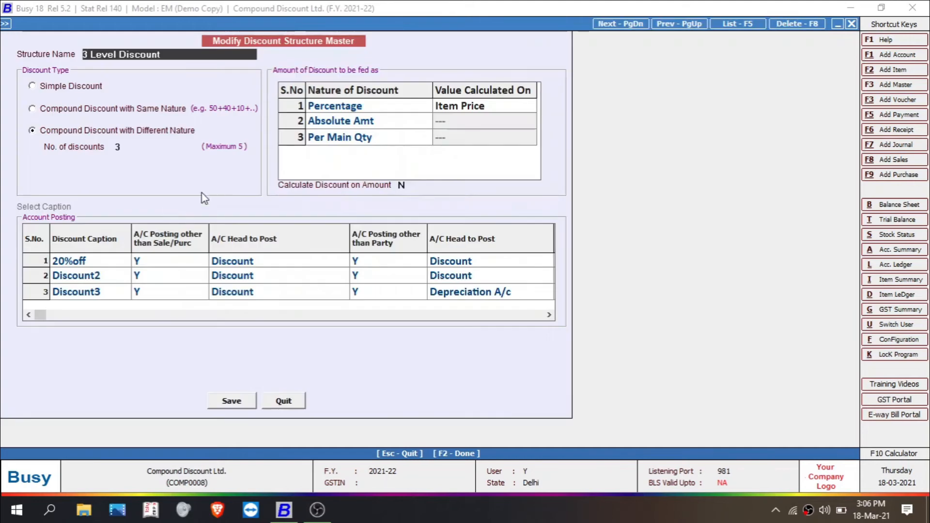
{"action": "left_click", "coordinate": [238, 402]}
{"action": "key", "text": "Escape"}
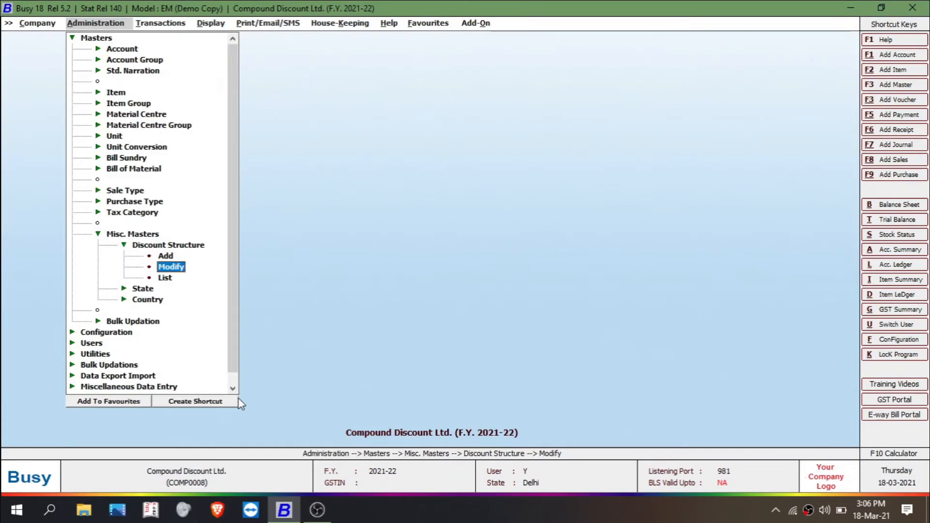
Display the list of discount structures and open 3 Level Discount from it
{"action": "left_click", "coordinate": [165, 278]}
{"action": "left_click", "coordinate": [431, 281]}
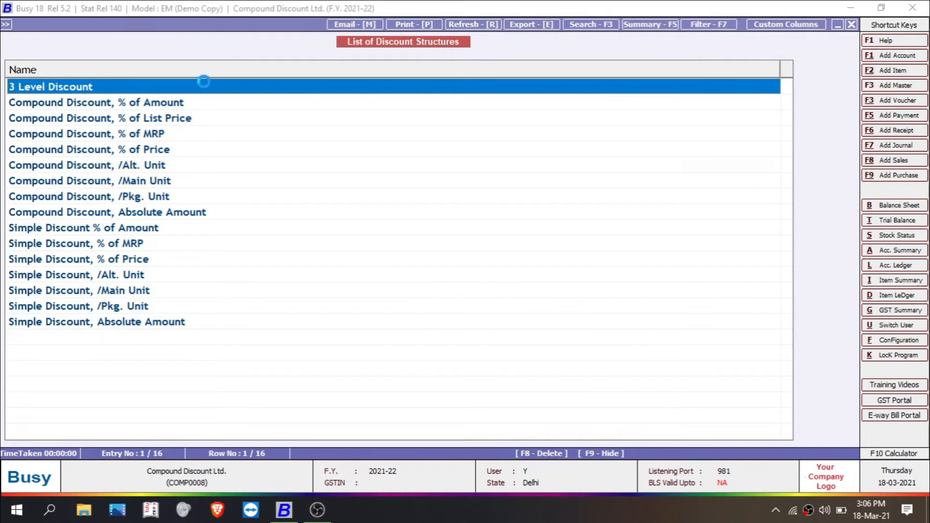
{"action": "double_click", "coordinate": [203, 86]}
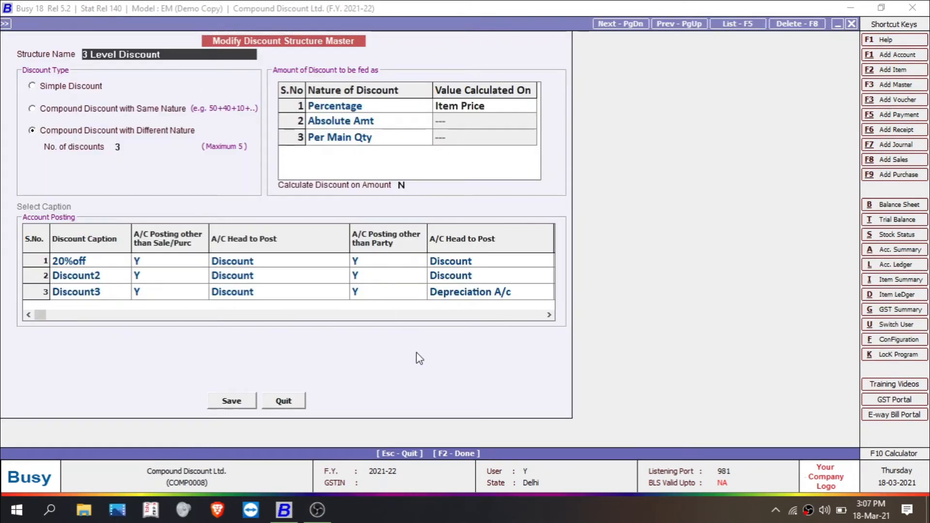
Request deletion of the 3 Level Discount master, cancel the request and leave the discount structure screens
{"action": "key", "text": "F8"}
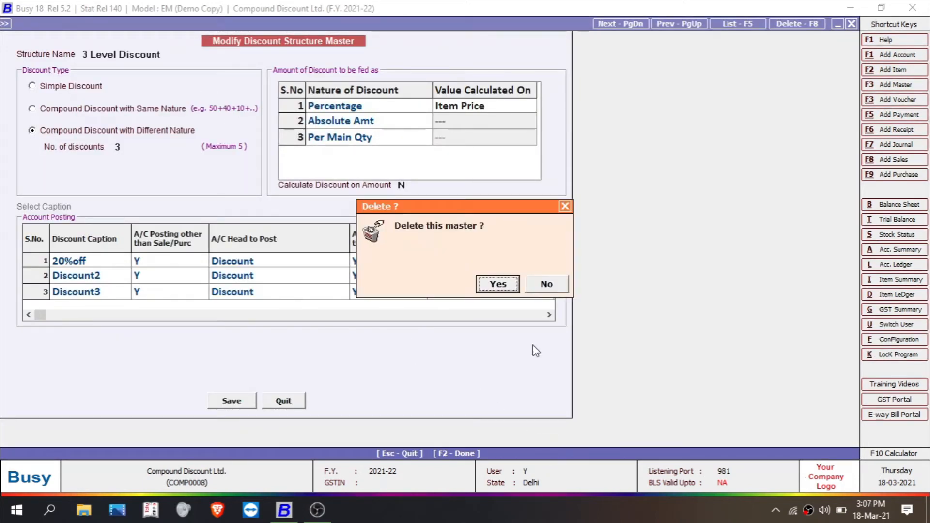
{"action": "left_click", "coordinate": [565, 206]}
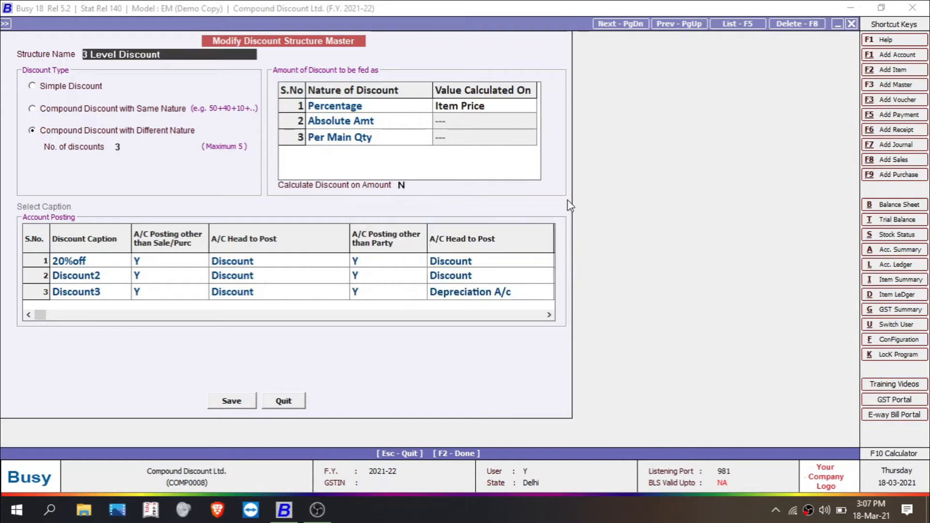
{"action": "key", "text": "Escape"}
{"action": "key", "text": "Escape"}
{"action": "key", "text": "Escape"}
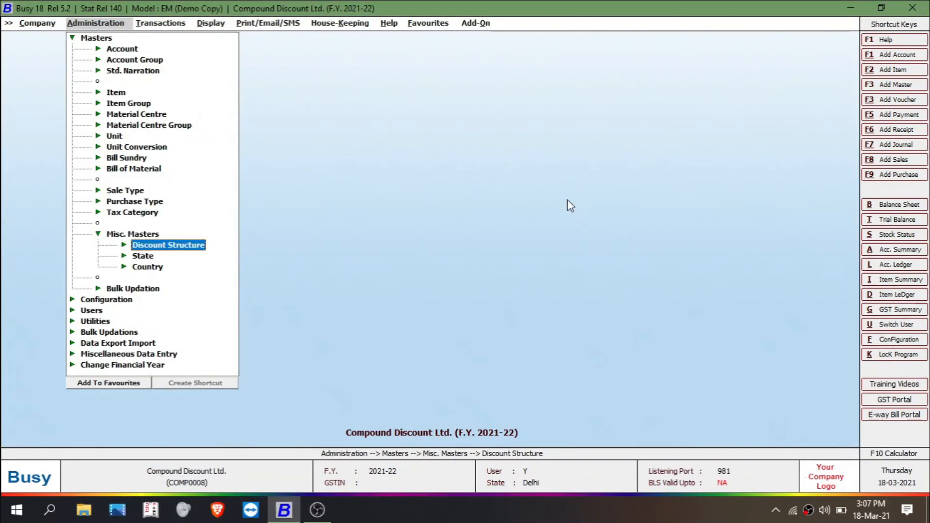
{"action": "key", "text": "Escape"}
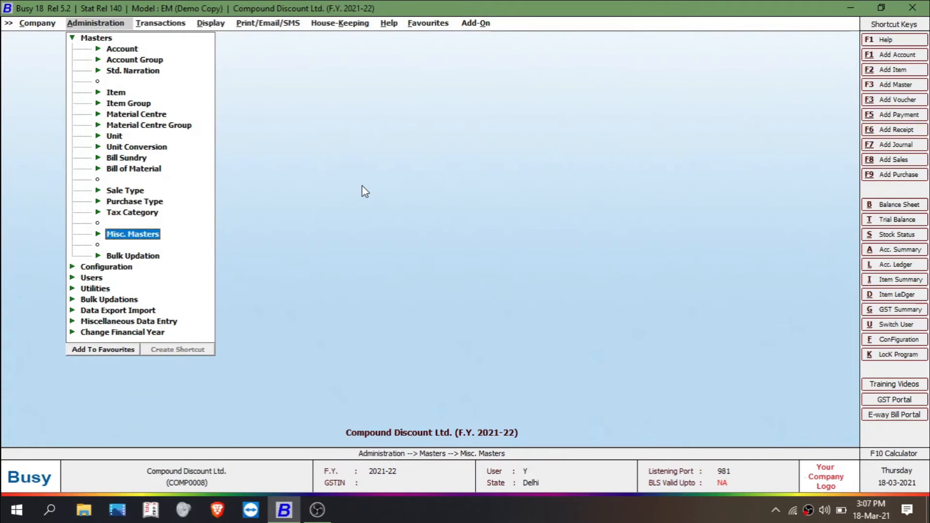
Start a new purchase voucher with the series Main and the date 01-04-2021
{"action": "left_click", "coordinate": [159, 28]}
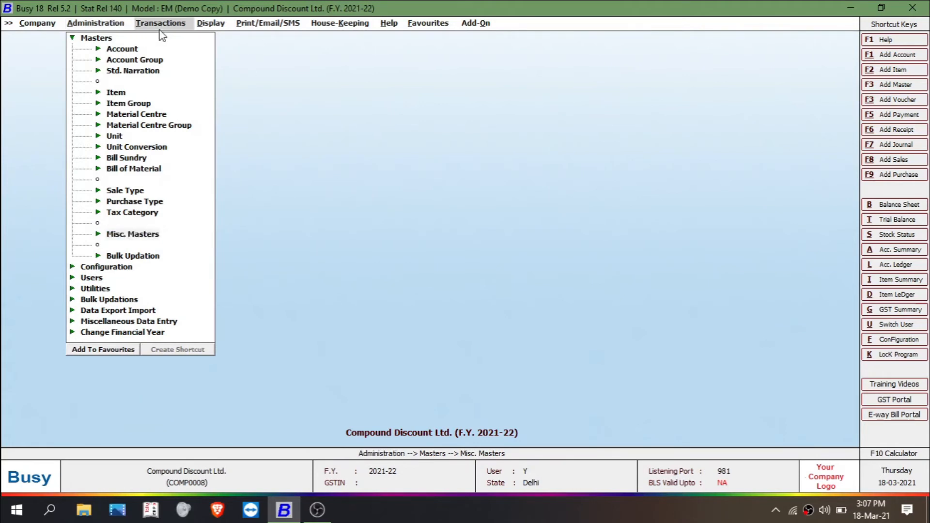
{"action": "key", "text": "Down"}
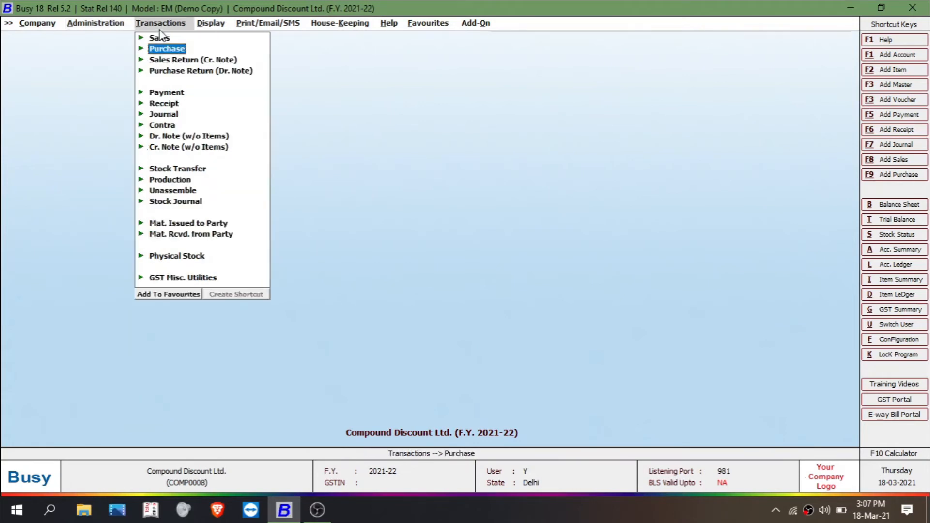
{"action": "key", "text": "Return"}
{"action": "key", "text": "Return"}
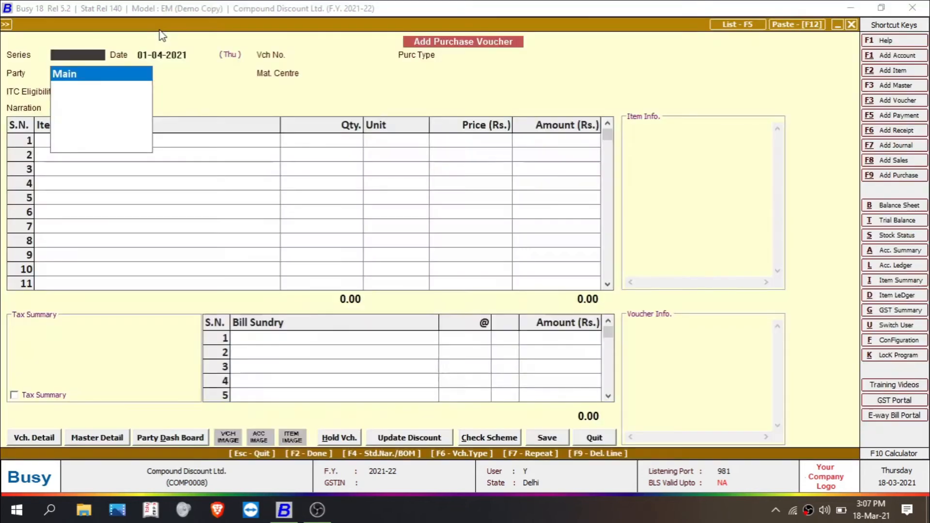
{"action": "key", "text": "Return"}
{"action": "key", "text": "Return"}
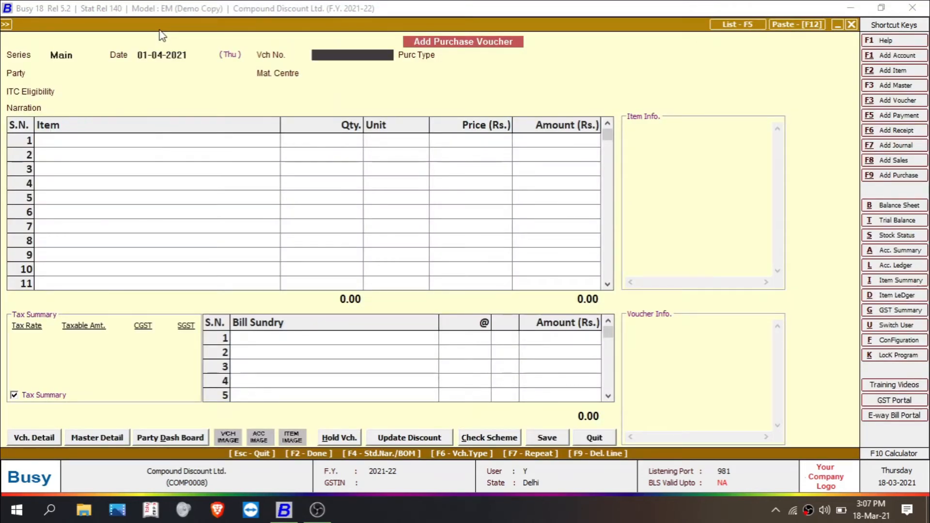
Keep voucher number 1 and select L/GST-ItemWise as the purchase type
{"action": "key", "text": "Return"}
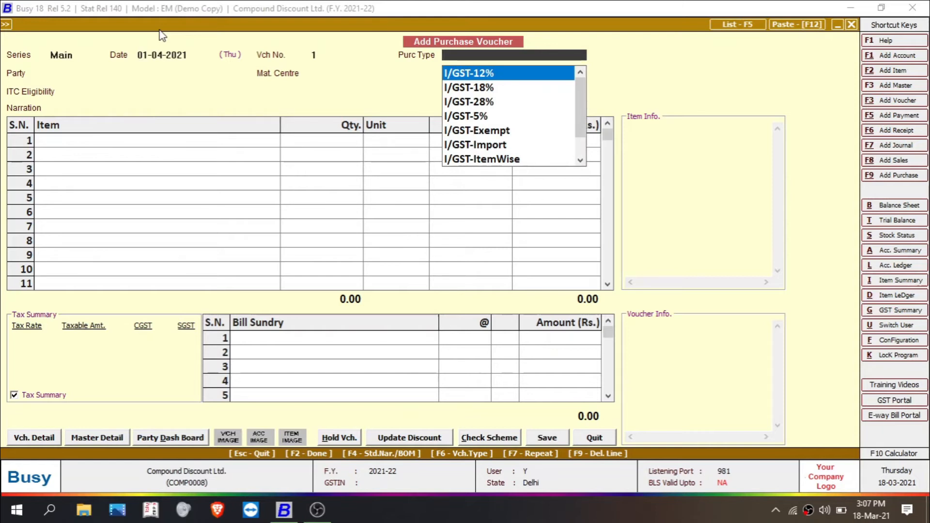
{"action": "type", "text": "l"}
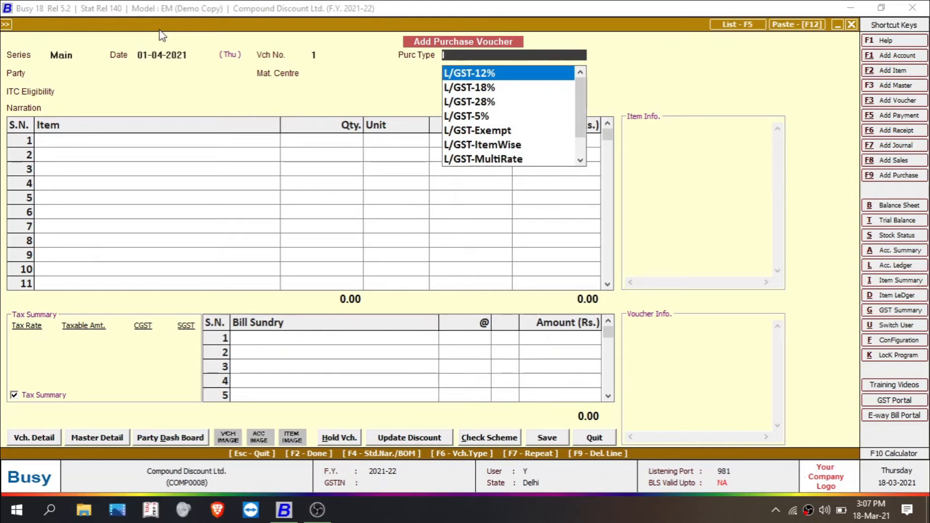
{"action": "key", "text": "Down"}
{"action": "key", "text": "Down"}
{"action": "key", "text": "Down"}
{"action": "key", "text": "Down"}
{"action": "key", "text": "Down"}
{"action": "key", "text": "Return"}
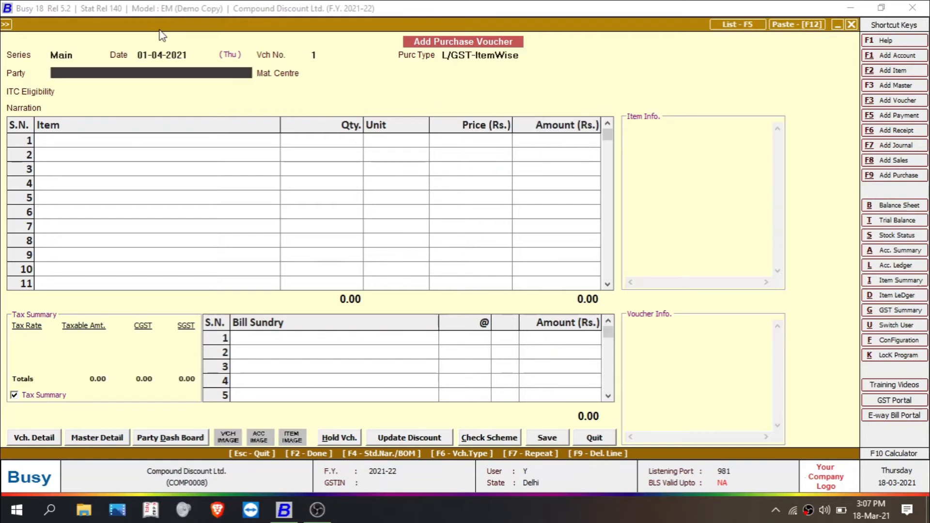
Choose Busy Infotech Pvt. Ltd. as the party despite being unregistered, with material centre Main Store and ITC eligibility Input Goods/Services
{"action": "key", "text": "Return"}
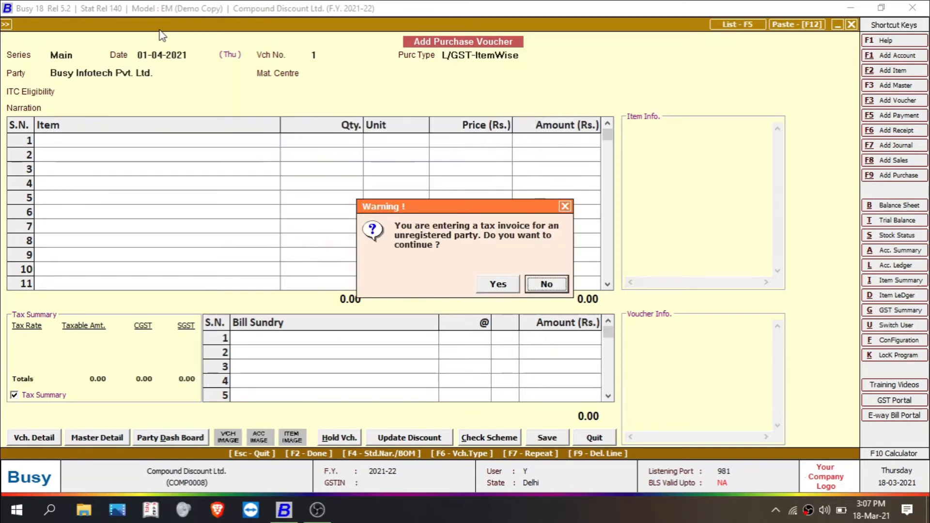
{"action": "key", "text": "Left"}
{"action": "key", "text": "Return"}
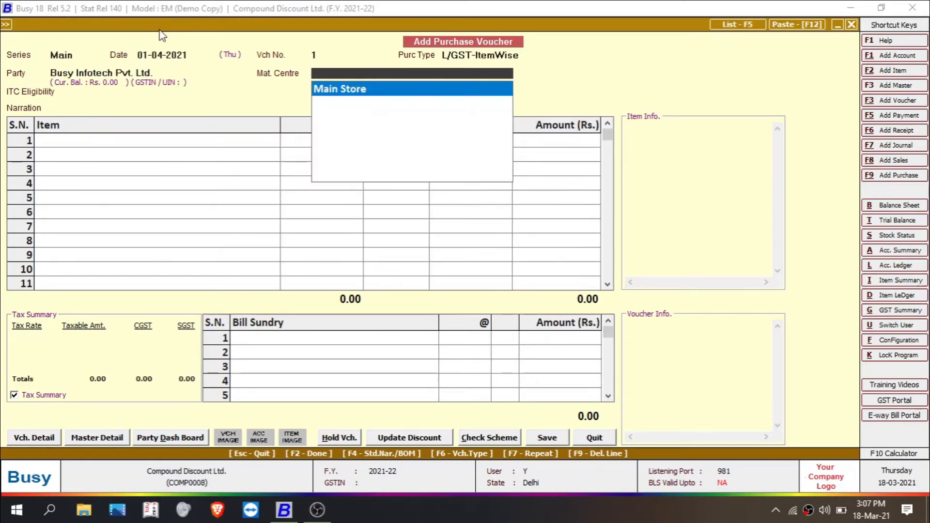
{"action": "key", "text": "Return"}
{"action": "key", "text": "Return"}
{"action": "key", "text": "Return"}
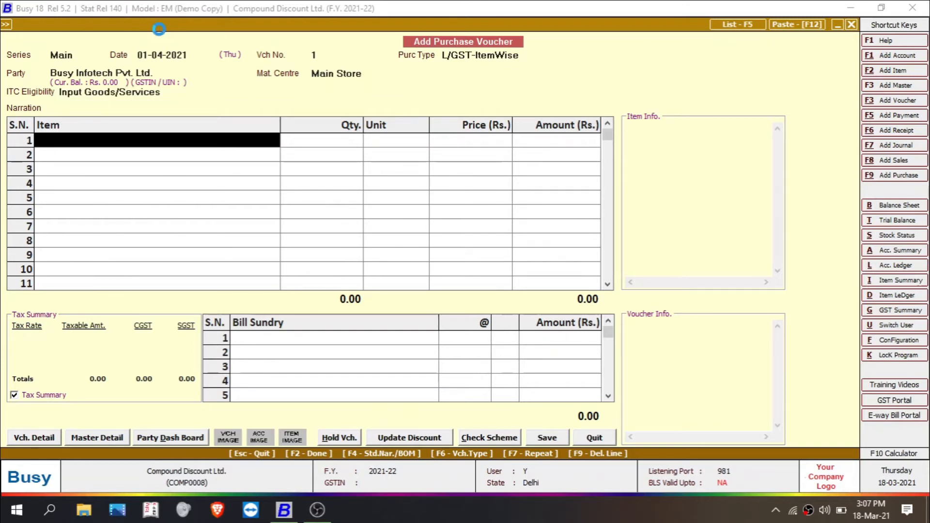
Start a new item master named Tv from the voucher's first item row, with group General and unit Pcs
{"action": "key", "text": "alt+F2"}
{"action": "type", "text": "Tv"}
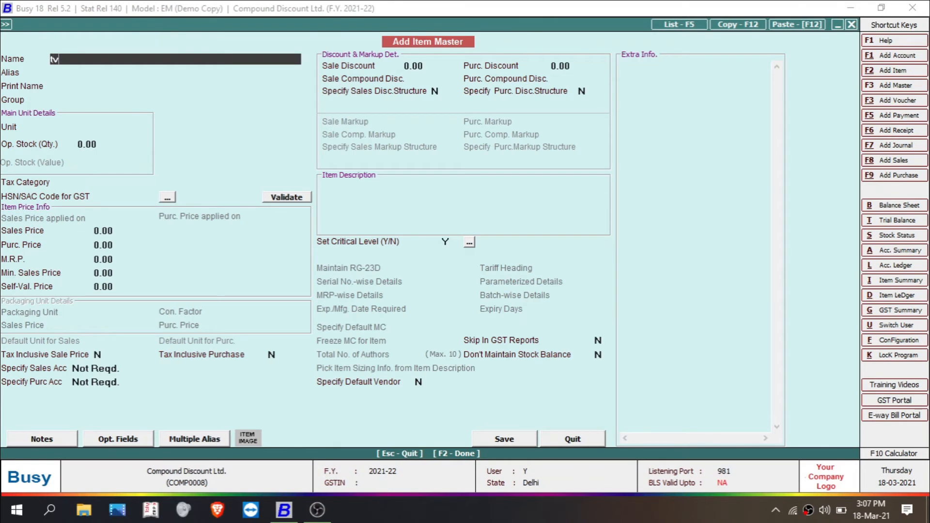
{"action": "key", "text": "Return"}
{"action": "key", "text": "Return"}
{"action": "key", "text": "Return"}
{"action": "key", "text": "Return"}
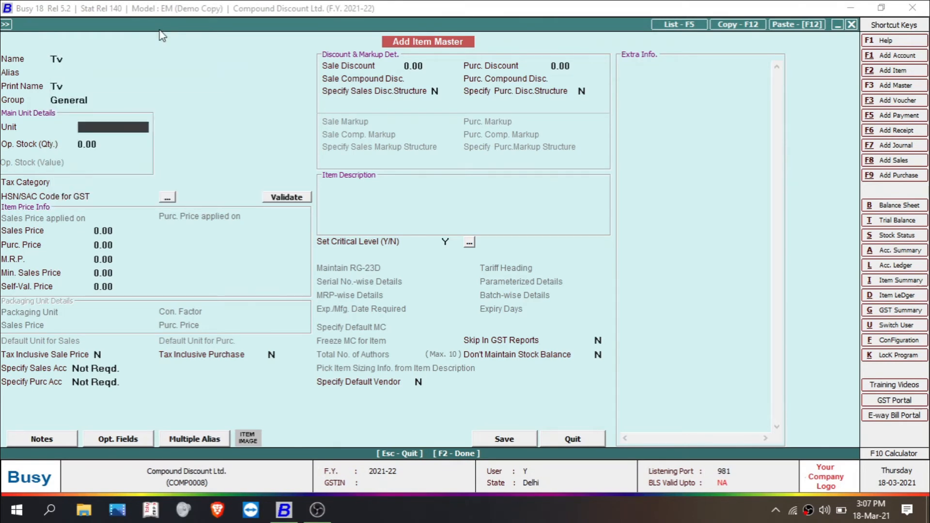
{"action": "key", "text": "Return"}
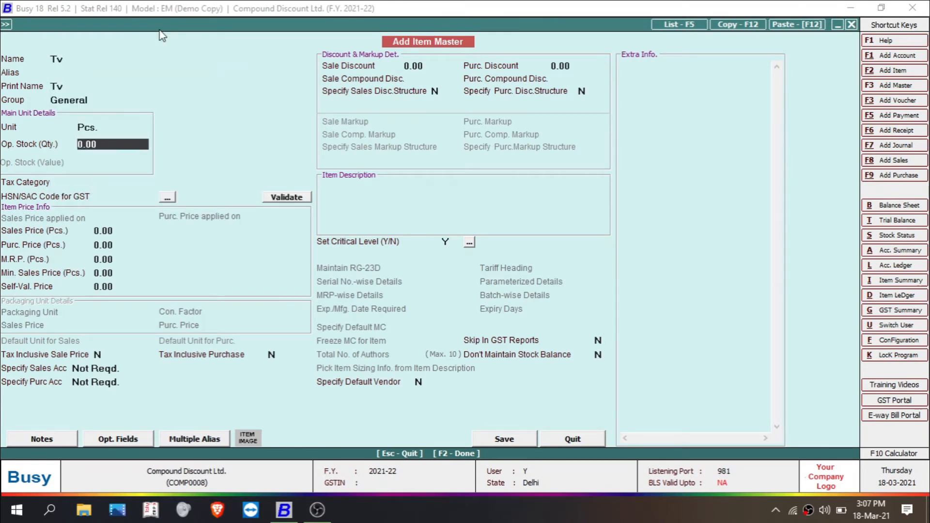
Set the Tv item's tax category to GST 12% and its HSN/SAC code to 3452
{"action": "key", "text": "Return"}
{"action": "key", "text": "Down"}
{"action": "key", "text": "Down"}
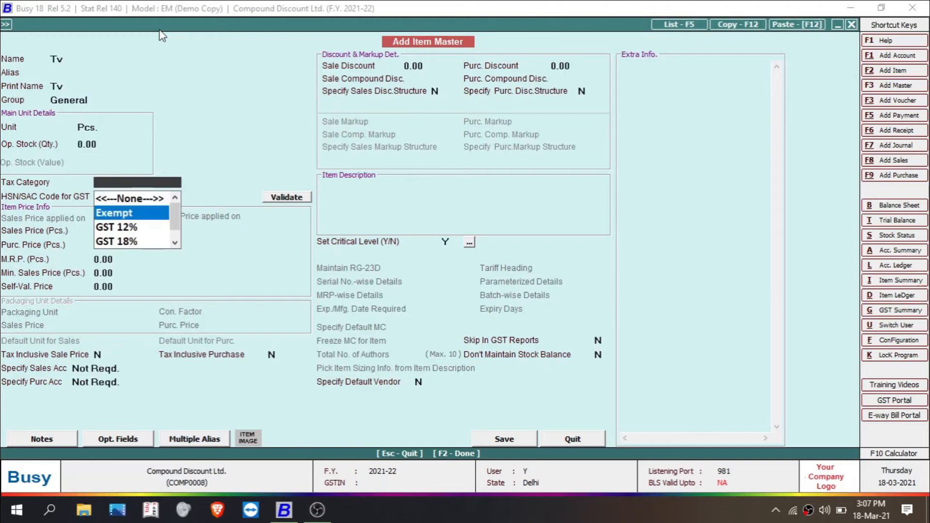
{"action": "key", "text": "Return"}
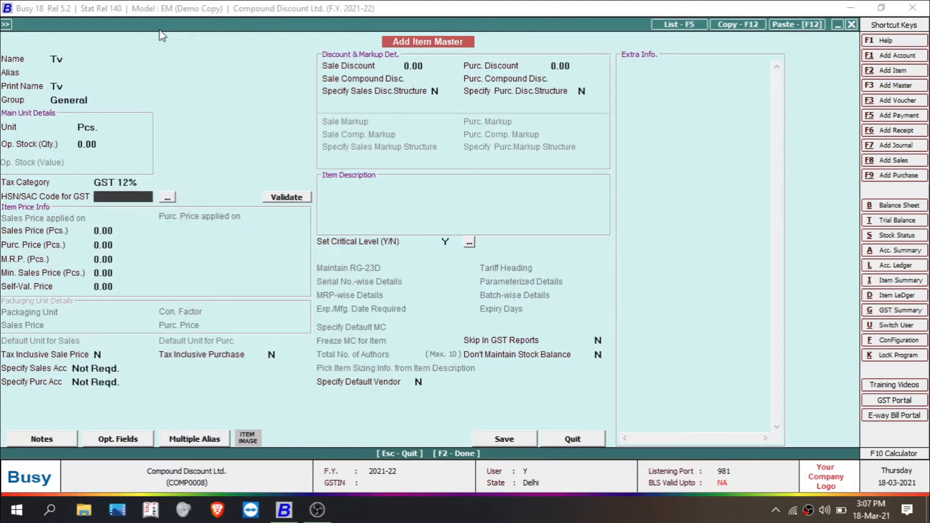
{"action": "type", "text": "3452"}
{"action": "key", "text": "Return"}
Set the Tv item's sales price to 25000 and its purchase price to 10000
{"action": "type", "text": "25000"}
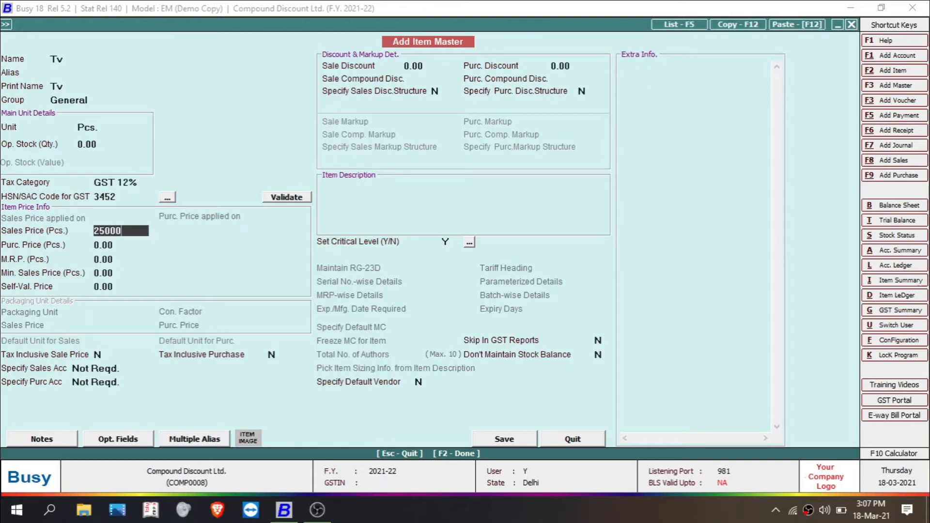
{"action": "key", "text": "Return"}
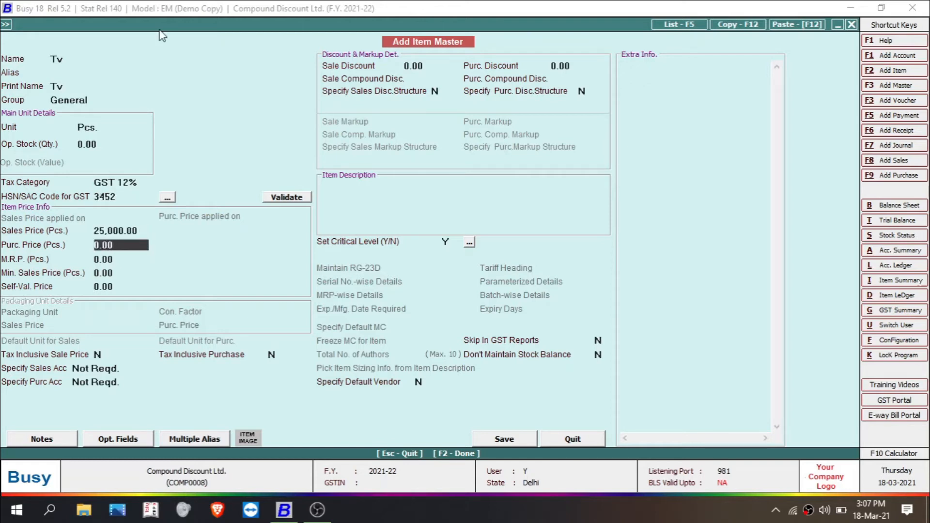
{"action": "type", "text": "10000"}
{"action": "key", "text": "Return"}
Enable a purchase discount structure for the Tv item and assign 3 Level Discount to it
{"action": "key", "text": "Return"}
{"action": "key", "text": "Return"}
{"action": "key", "text": "Return"}
{"action": "key", "text": "Return"}
{"action": "key", "text": "Return"}
{"action": "key", "text": "Return"}
{"action": "key", "text": "Return"}
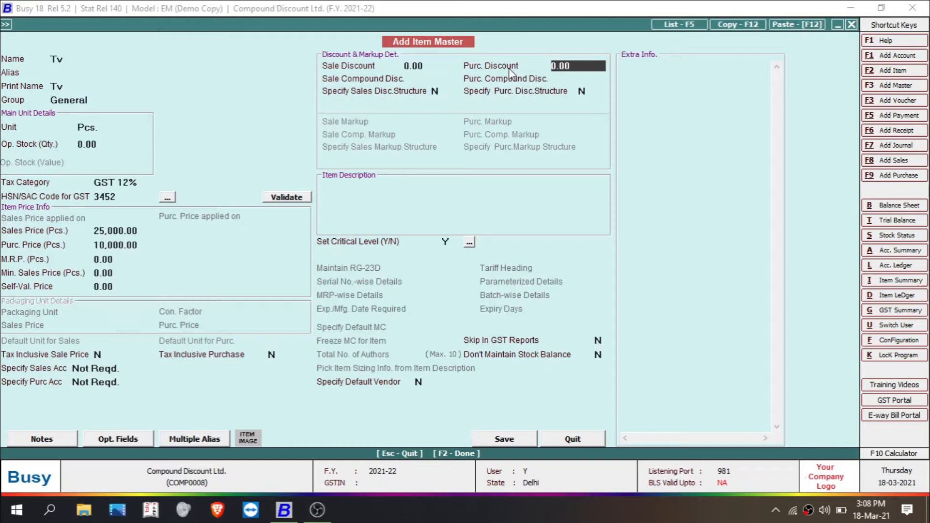
{"action": "key", "text": "Return"}
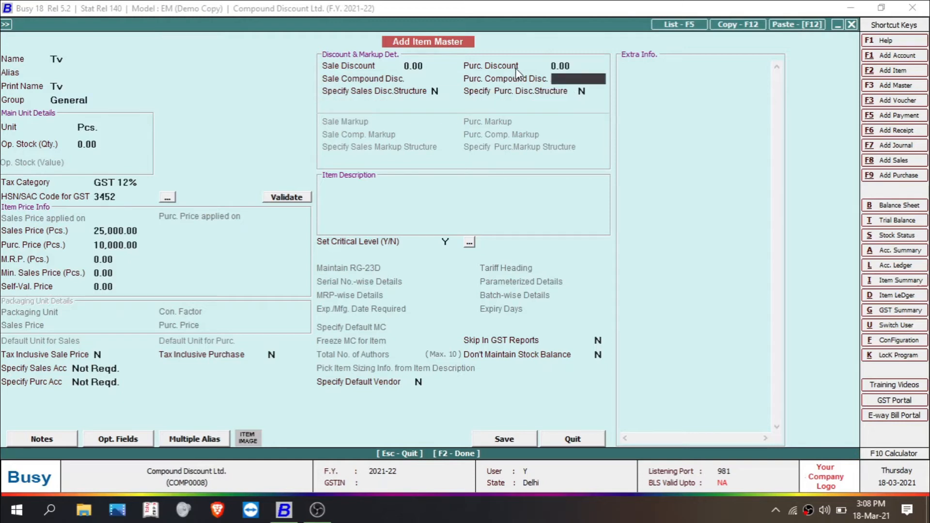
{"action": "key", "text": "Return"}
{"action": "key", "text": "Return"}
{"action": "type", "text": "y"}
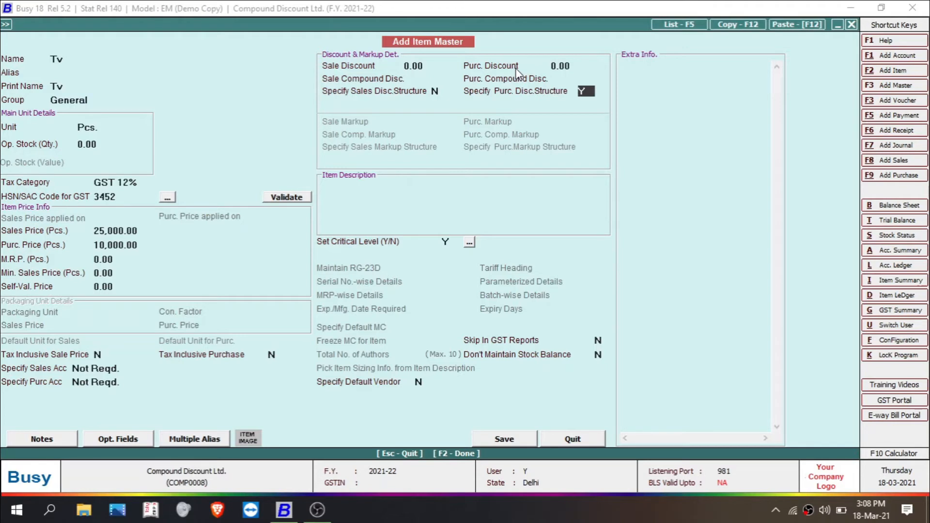
{"action": "key", "text": "Return"}
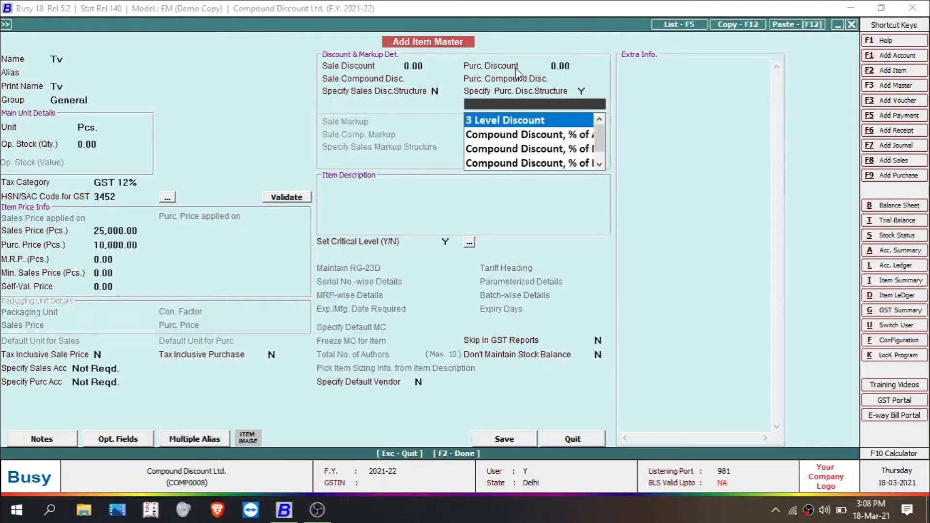
{"action": "left_click", "coordinate": [523, 119]}
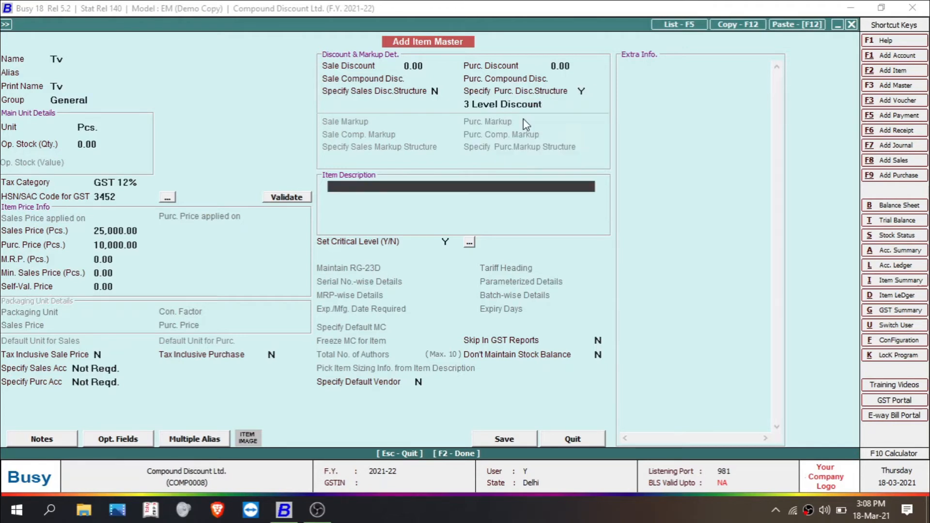
Enable the sales discount structure for Tv with 3 Level Discount as well, and save the item master
{"action": "left_click", "coordinate": [447, 91]}
{"action": "type", "text": "Y"}
{"action": "key", "text": "Return"}
{"action": "key", "text": "Return"}
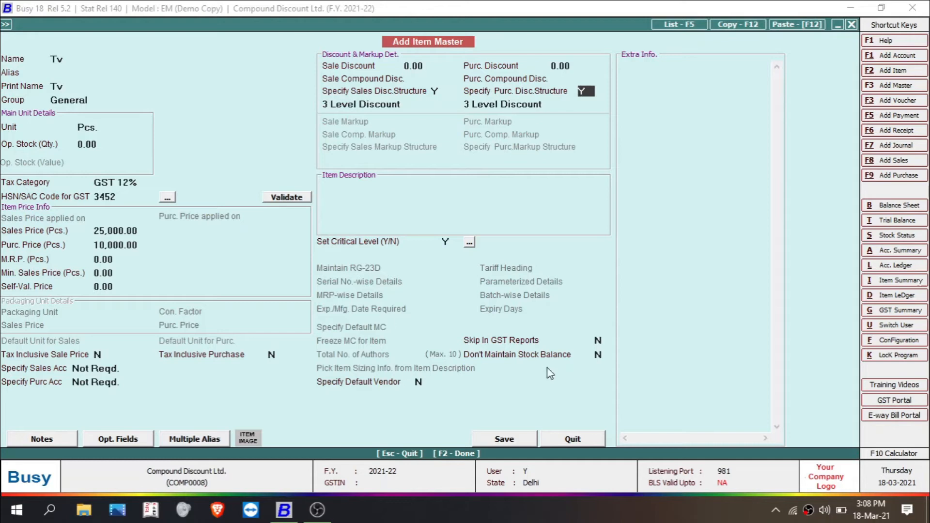
{"action": "left_click", "coordinate": [498, 440]}
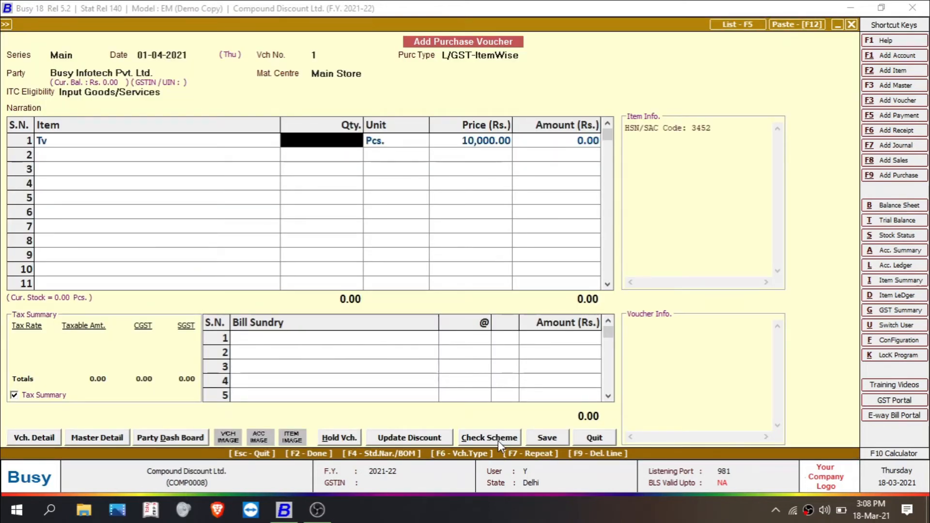
Enter a quantity of 40 Pcs. for Tv in the voucher and open its price and discount details
{"action": "type", "text": "40"}
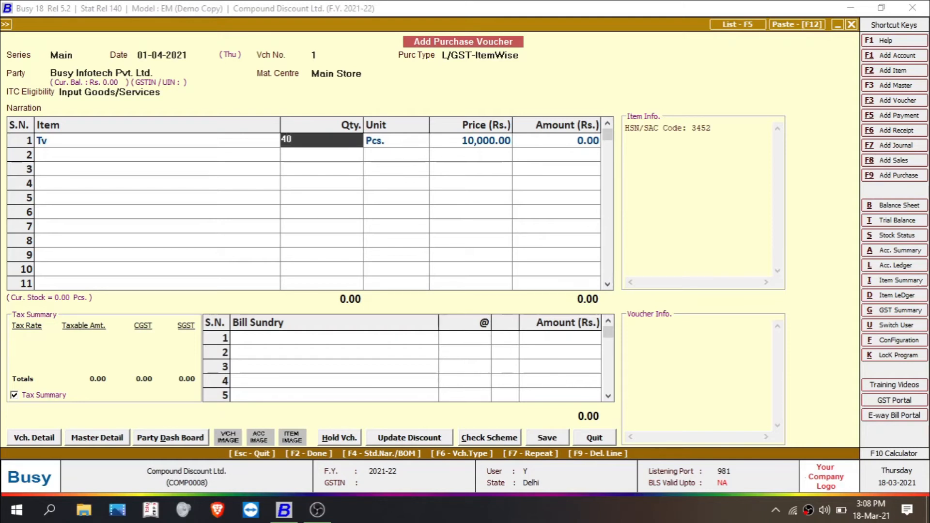
{"action": "key", "text": "Return"}
{"action": "key", "text": "Return"}
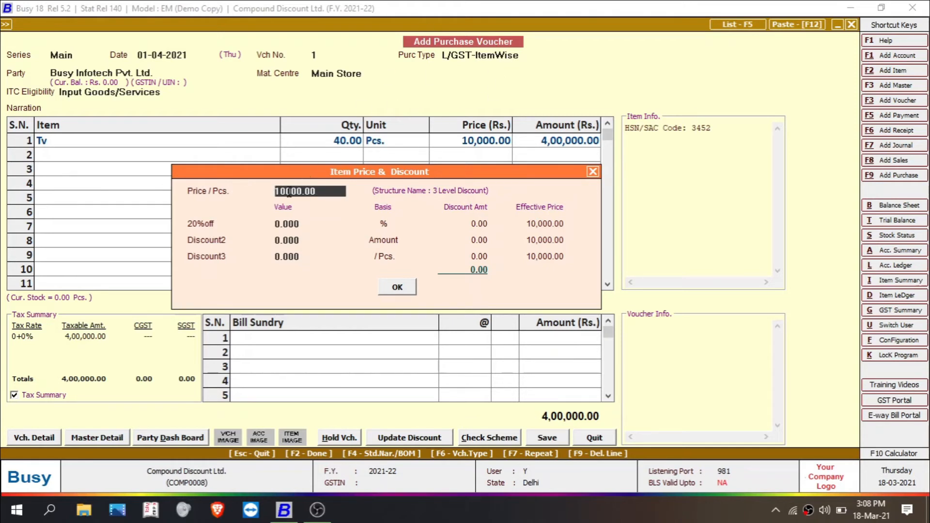
Apply Tv discounts of 20%, an amount of 100 and 100 per piece, and accept the item-wise GST
{"action": "key", "text": "Return"}
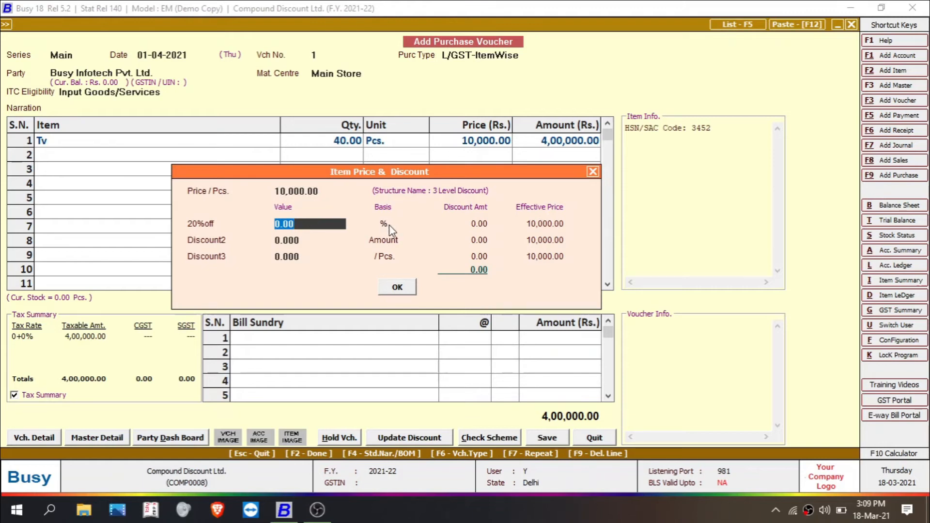
{"action": "key", "text": "Return"}
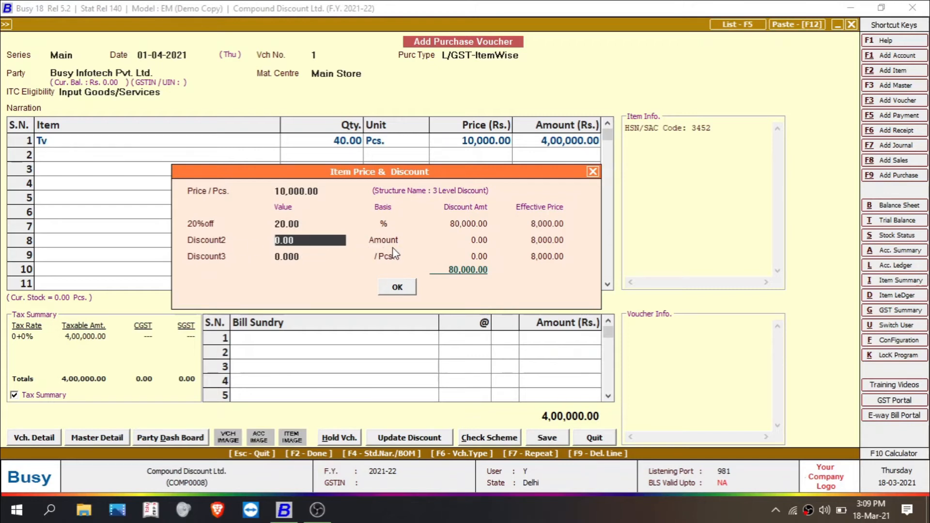
{"action": "type", "text": "100"}
{"action": "key", "text": "Return"}
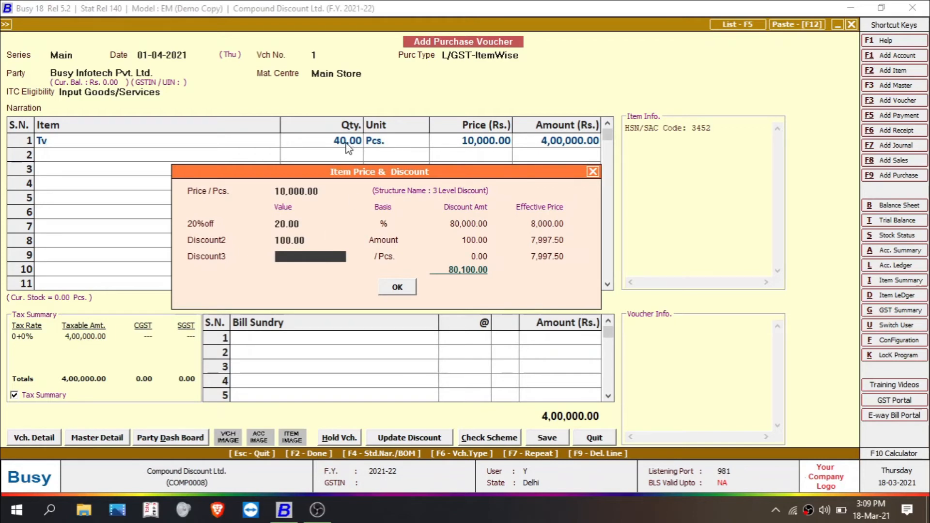
{"action": "type", "text": "100"}
{"action": "key", "text": "Return"}
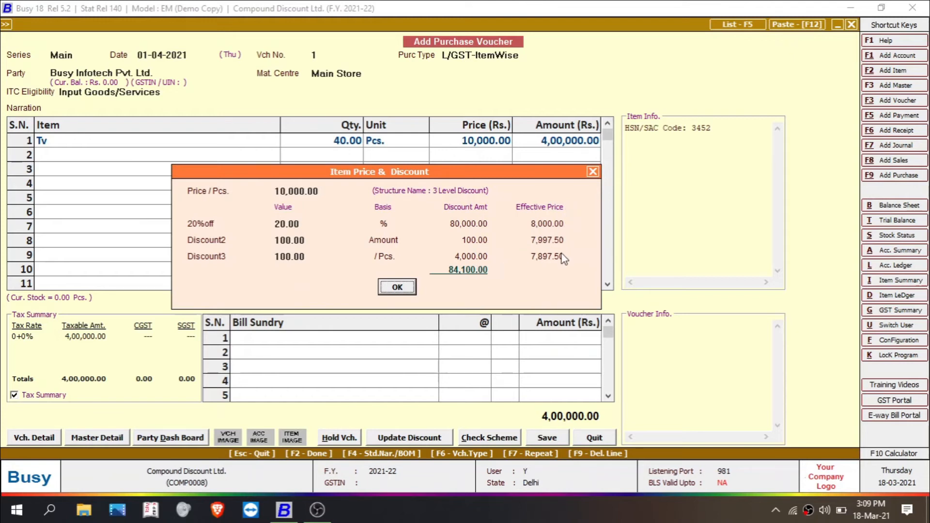
{"action": "left_click", "coordinate": [397, 287]}
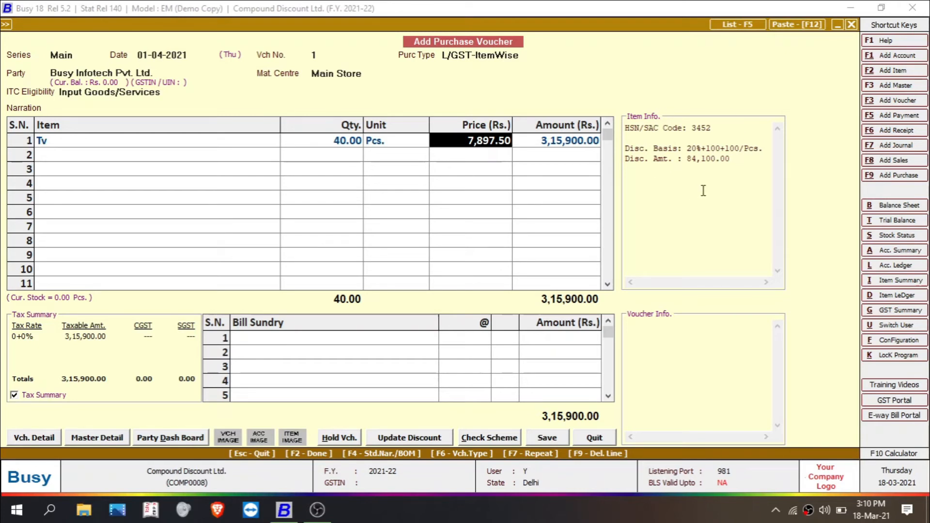
{"action": "key", "text": "Return"}
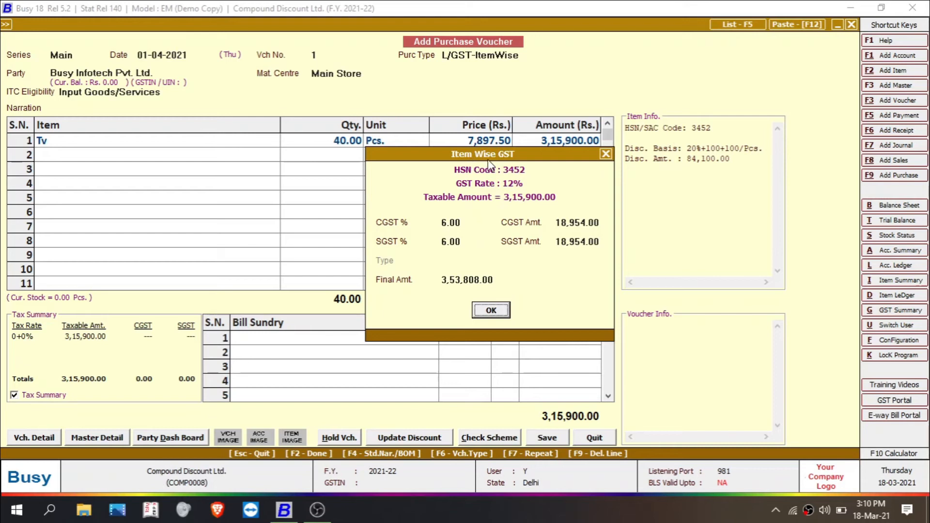
{"action": "left_click", "coordinate": [490, 310]}
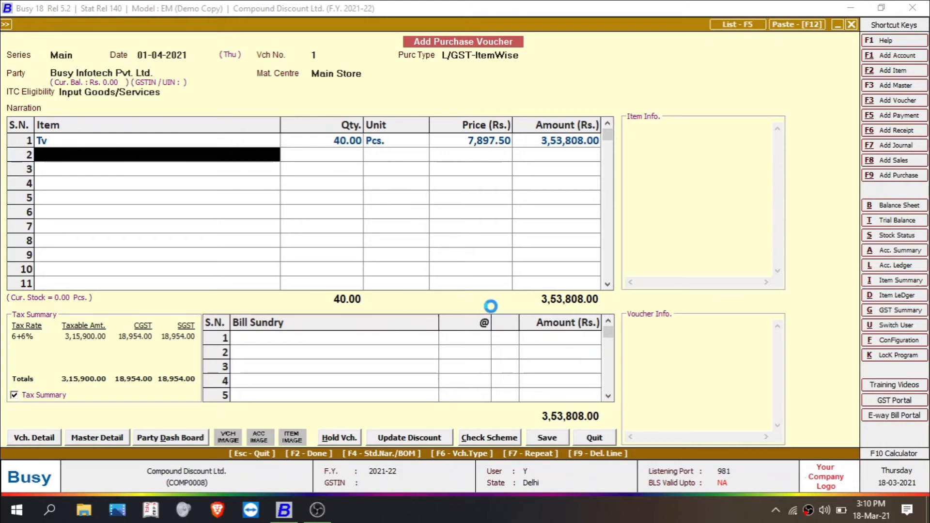
Start a new item master named Lapi from the voucher's second item row, with group General and unit Pcs
{"action": "key", "text": "alt+F2"}
{"action": "type", "text": "Lapi"}
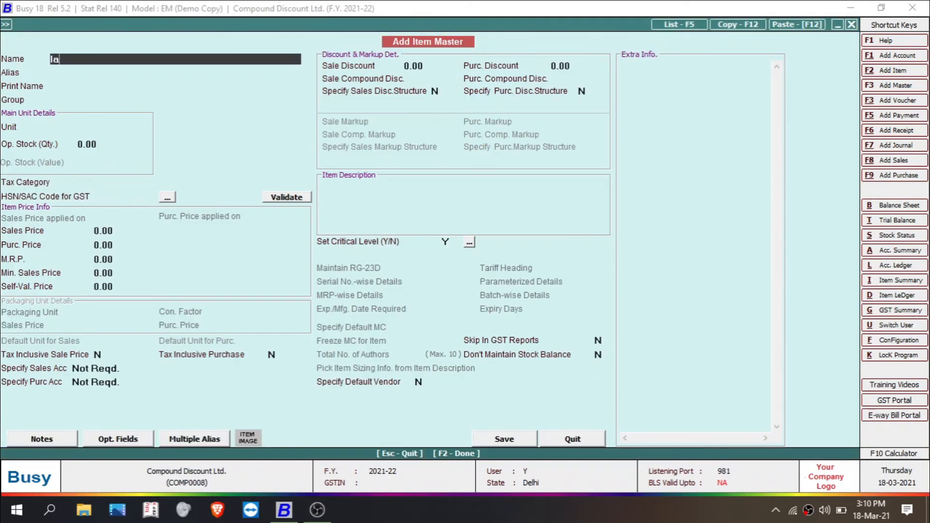
{"action": "key", "text": "Return"}
{"action": "key", "text": "Return"}
{"action": "key", "text": "Return"}
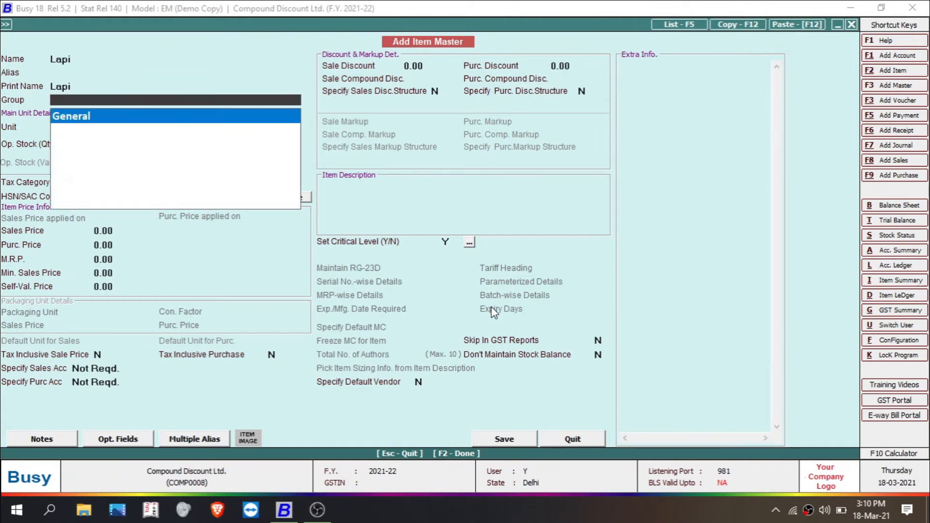
{"action": "key", "text": "Return"}
{"action": "type", "text": "p"}
{"action": "key", "text": "Return"}
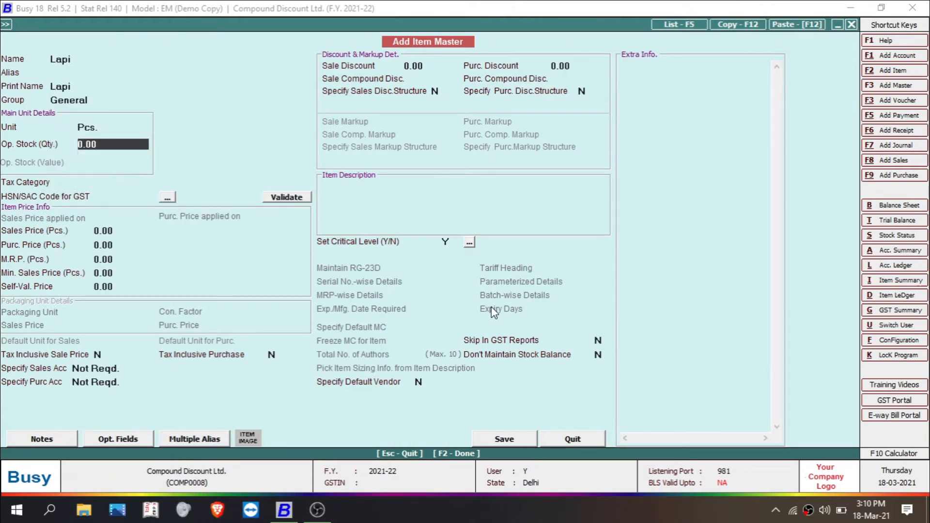
Set the Lapi item's tax category to GST 18% and its HSN/SAC code to 7685
{"action": "key", "text": "Return"}
{"action": "key", "text": "space"}
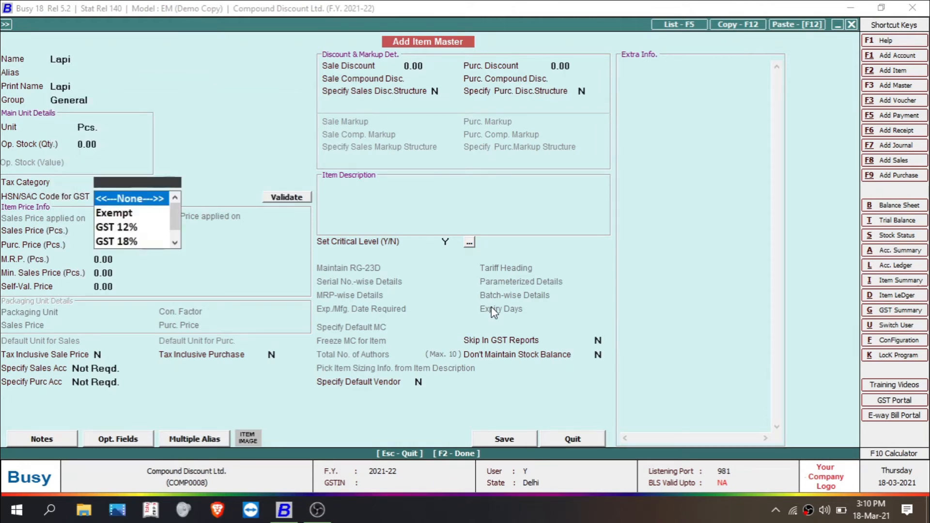
{"action": "key", "text": "Down"}
{"action": "key", "text": "Down"}
{"action": "key", "text": "Down"}
{"action": "key", "text": "Return"}
{"action": "key", "text": "Return"}
{"action": "key", "text": "Up"}
{"action": "type", "text": "7685"}
{"action": "key", "text": "Return"}
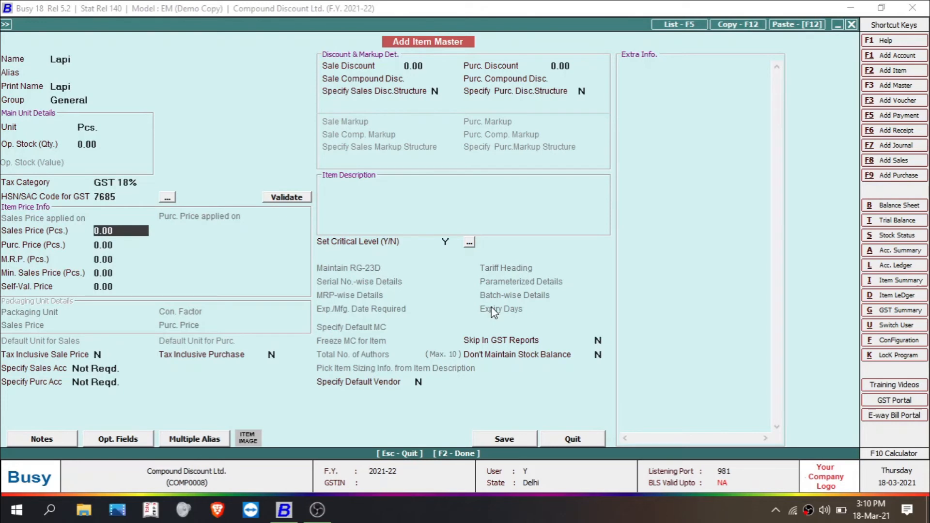
Set the Lapi item's sales price to 30,000 and its purchase price to 24,000
{"action": "type", "text": "30000"}
{"action": "key", "text": "Return"}
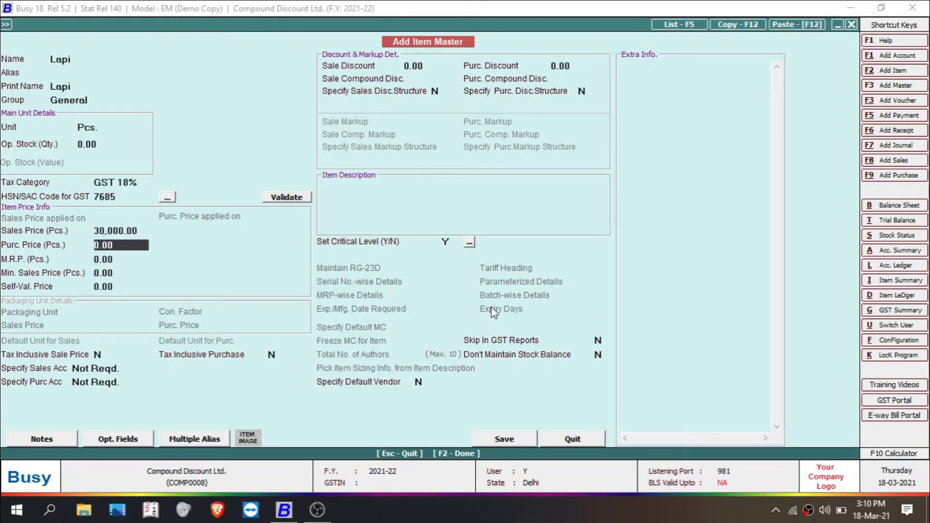
{"action": "type", "text": "24,000"}
{"action": "key", "text": "Return"}
{"action": "key", "text": "Return"}
{"action": "key", "text": "Return"}
{"action": "key", "text": "Return"}
{"action": "key", "text": "Return"}
{"action": "key", "text": "Return"}
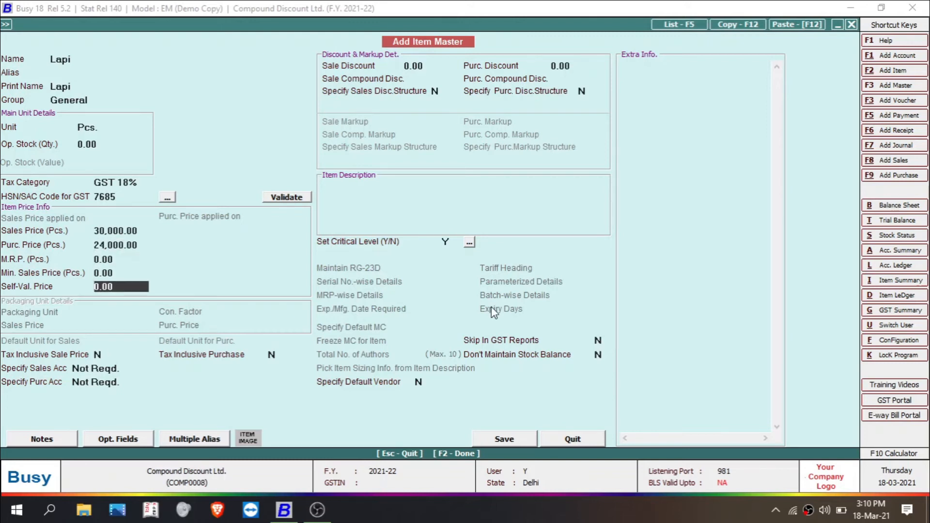
{"action": "key", "text": "Return"}
{"action": "key", "text": "Return"}
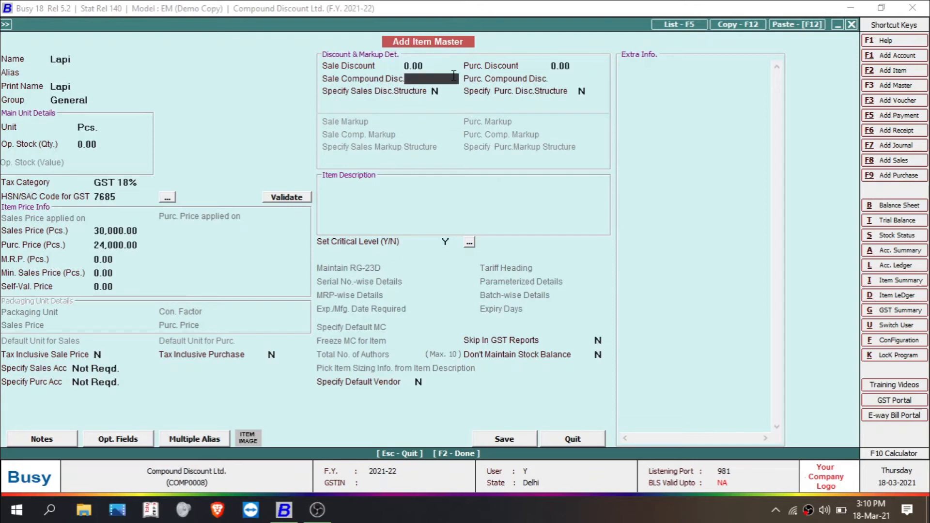
Give Lapi a purchase compound discount of 7 with the 3 Level Discount purchase structure, and save the item
{"action": "left_click", "coordinate": [550, 79]}
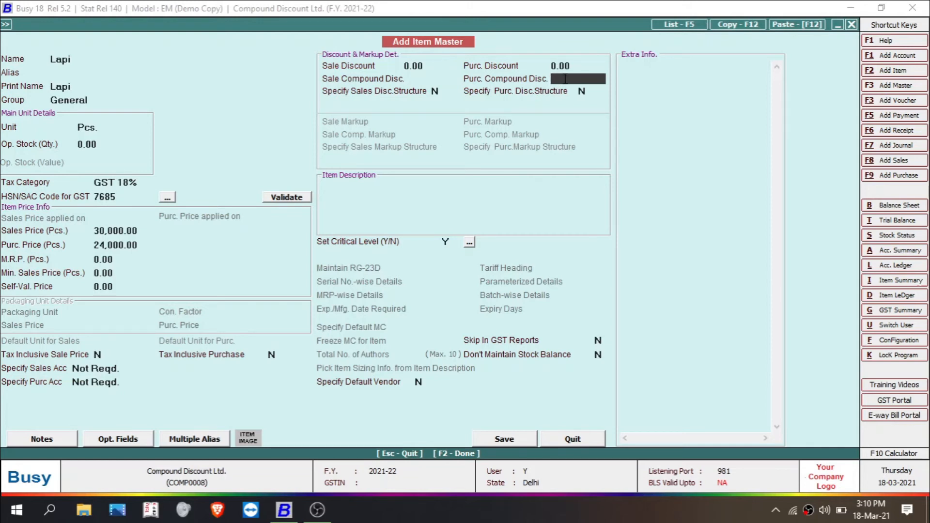
{"action": "type", "text": "7"}
{"action": "key", "text": "Return"}
{"action": "type", "text": "Y"}
{"action": "key", "text": "Return"}
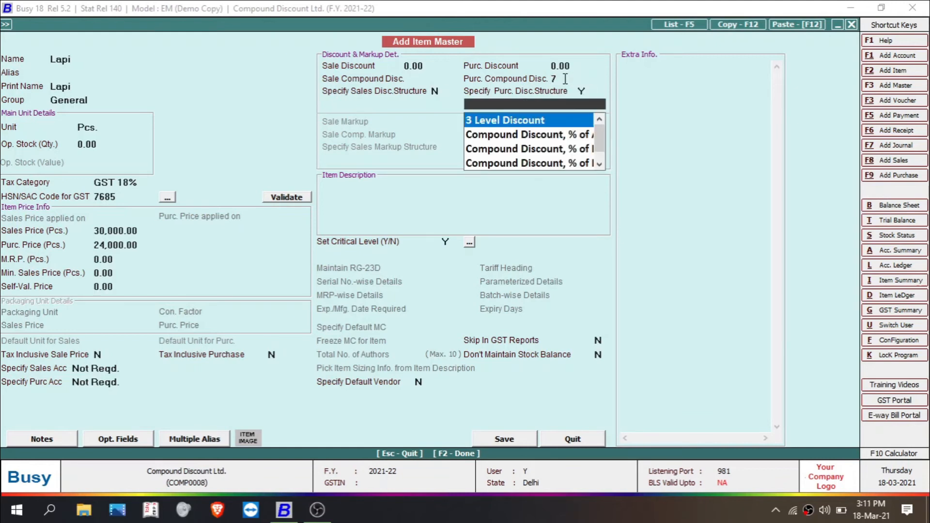
{"action": "key", "text": "Return"}
{"action": "key", "text": "Return"}
{"action": "key", "text": "Return"}
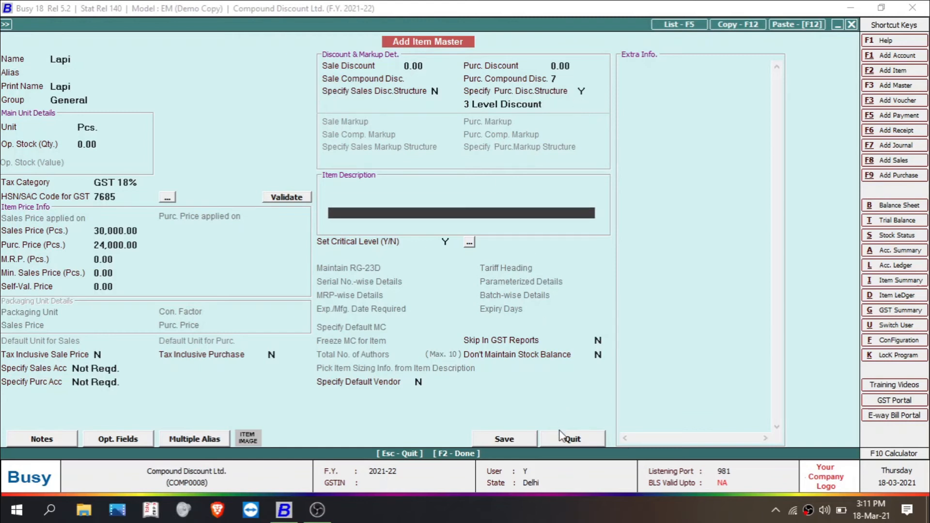
{"action": "left_click", "coordinate": [518, 435]}
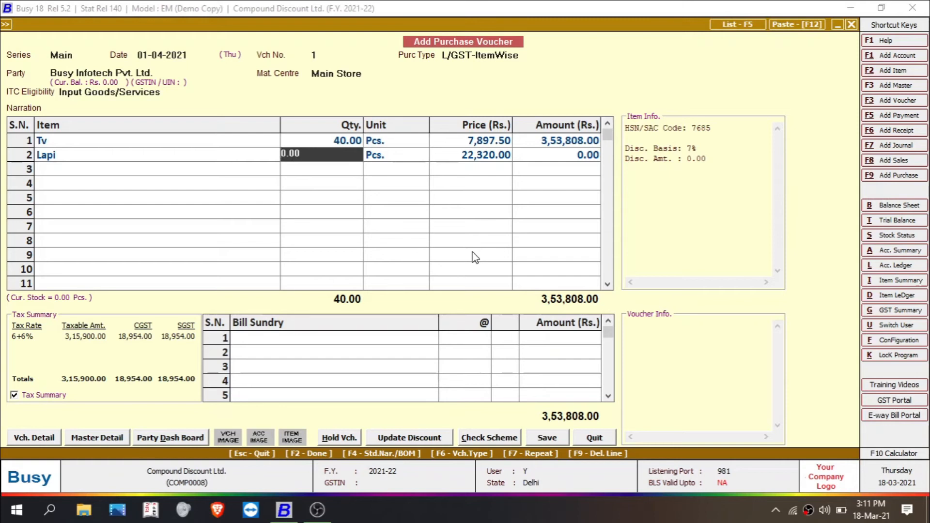
Enter a quantity of 20 Pcs. for Lapi in the voucher and open its price and discount details
{"action": "type", "text": "20"}
{"action": "key", "text": "Return"}
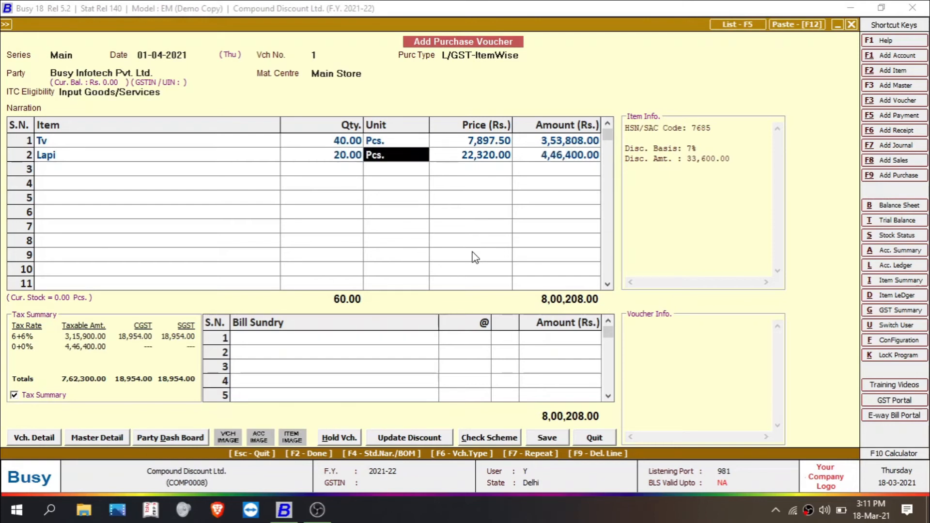
{"action": "key", "text": "Return"}
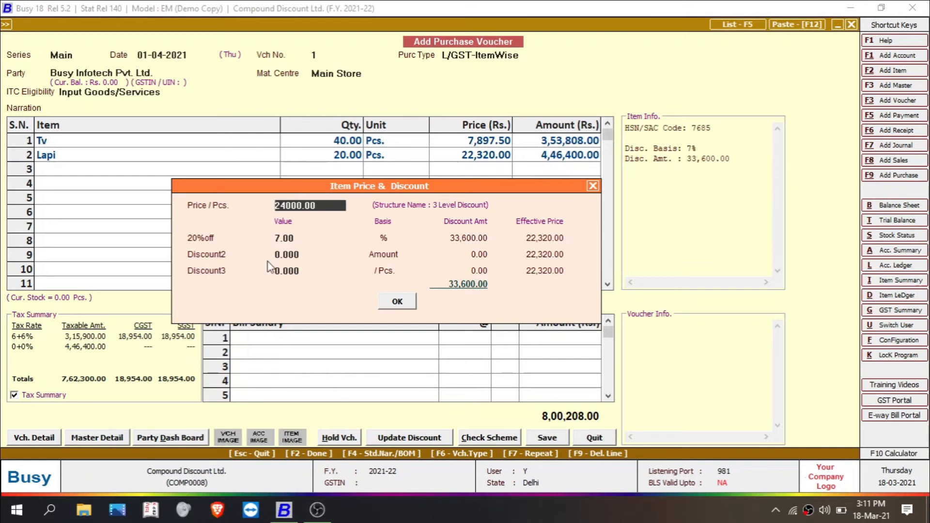
Set Lapi's third-level discount to 20 per piece and accept the item-wise GST
{"action": "left_click", "coordinate": [307, 256]}
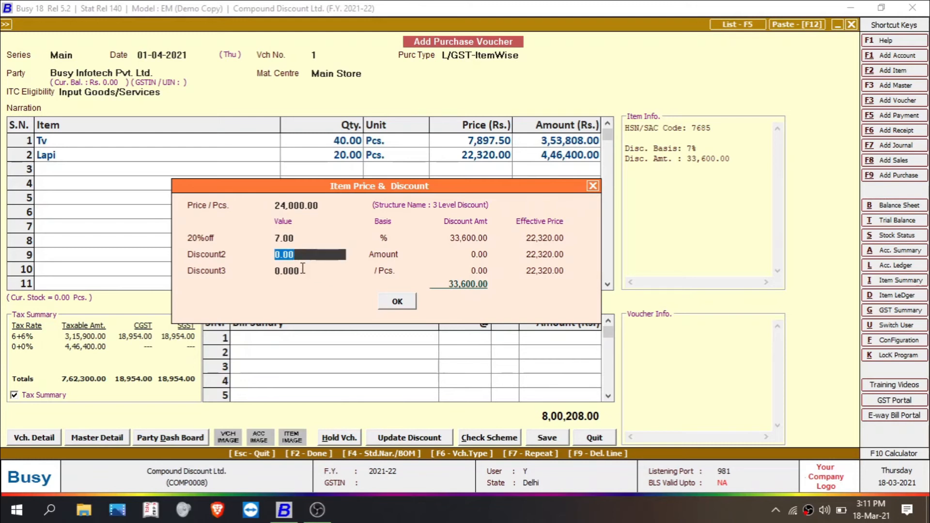
{"action": "left_click", "coordinate": [302, 271]}
{"action": "key", "text": "Up"}
{"action": "key", "text": "Up"}
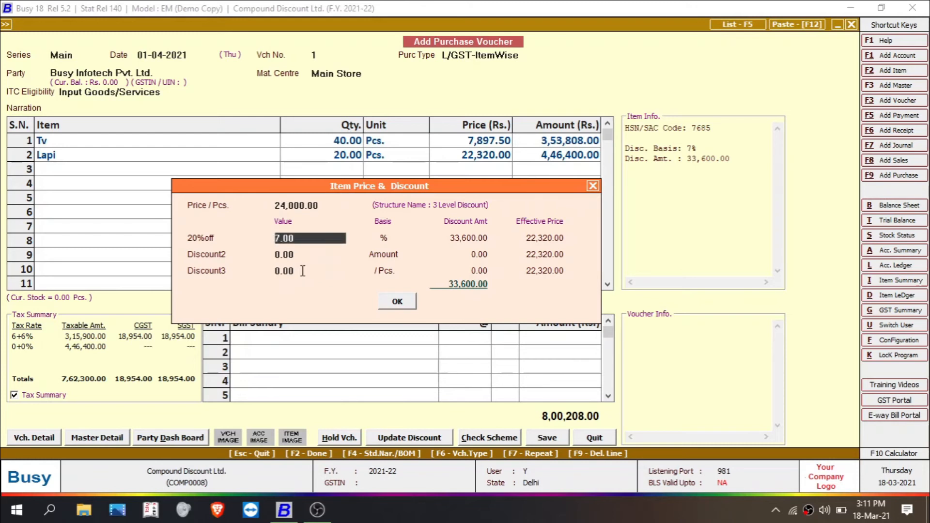
{"action": "key", "text": "Down"}
{"action": "key", "text": "Down"}
{"action": "type", "text": "20"}
{"action": "key", "text": "Return"}
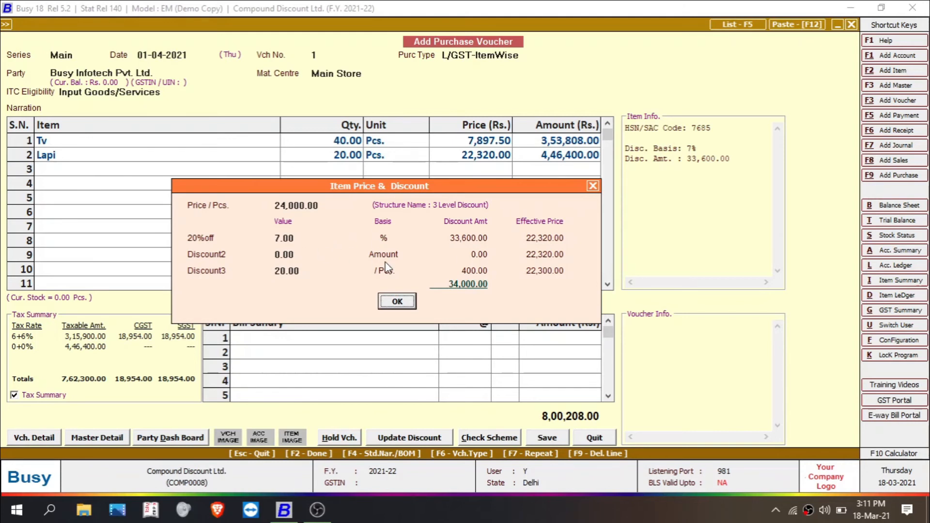
{"action": "left_click", "coordinate": [398, 301]}
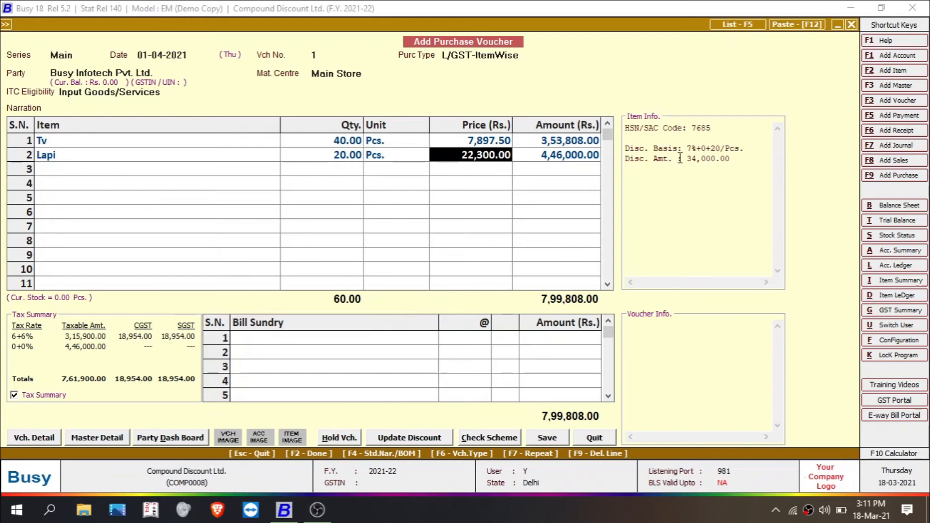
{"action": "key", "text": "Return"}
{"action": "key", "text": "Return"}
{"action": "key", "text": "Return"}
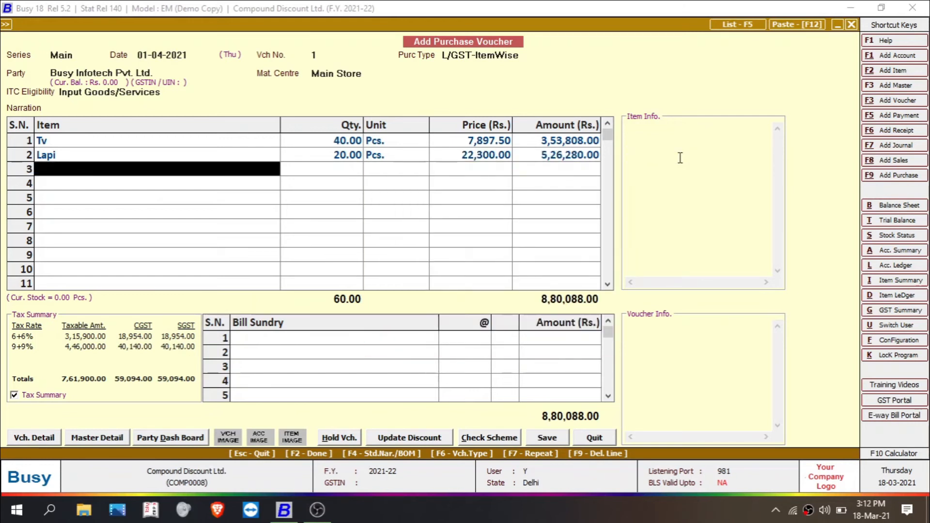
Start a new item master named Mobile from the voucher's third item row, with group General and unit Pcs
{"action": "key", "text": "F3"}
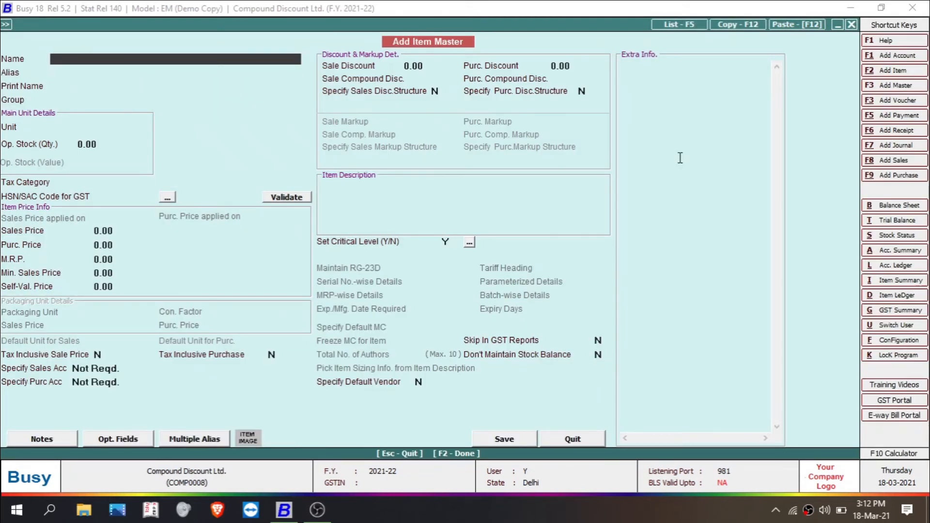
{"action": "type", "text": "Mobile"}
{"action": "key", "text": "Return"}
{"action": "key", "text": "Return"}
{"action": "key", "text": "Return"}
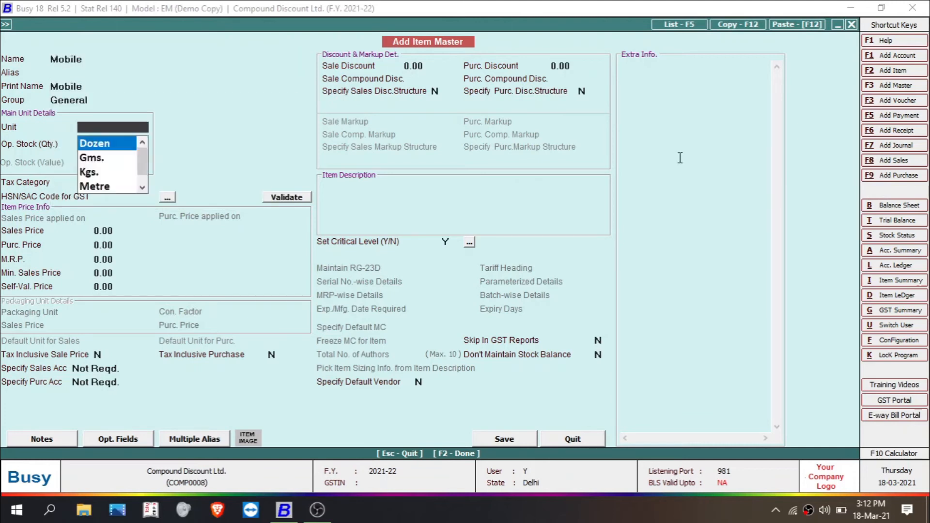
{"action": "type", "text": "pcs"}
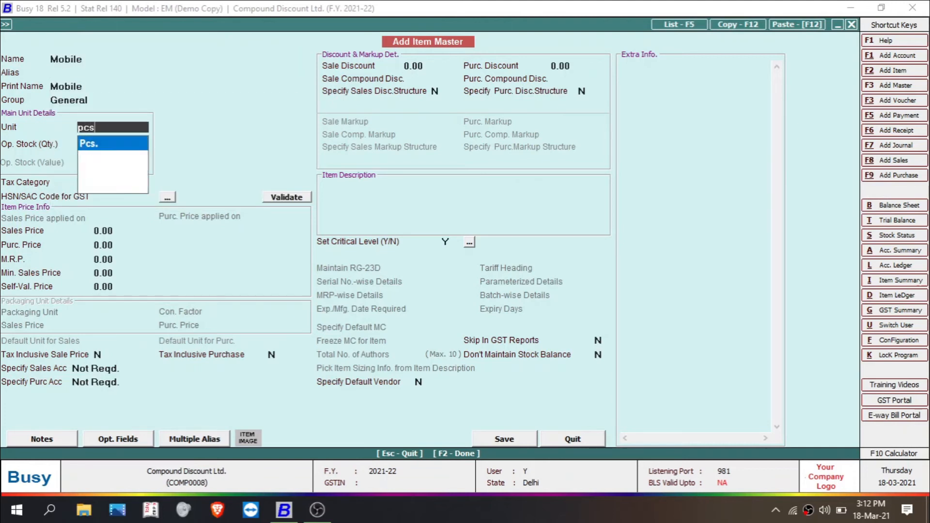
{"action": "key", "text": "Return"}
{"action": "key", "text": "Return"}
Set the Mobile item's tax category to GST 28% and its HSN/SAC code to 3564
{"action": "key", "text": "space"}
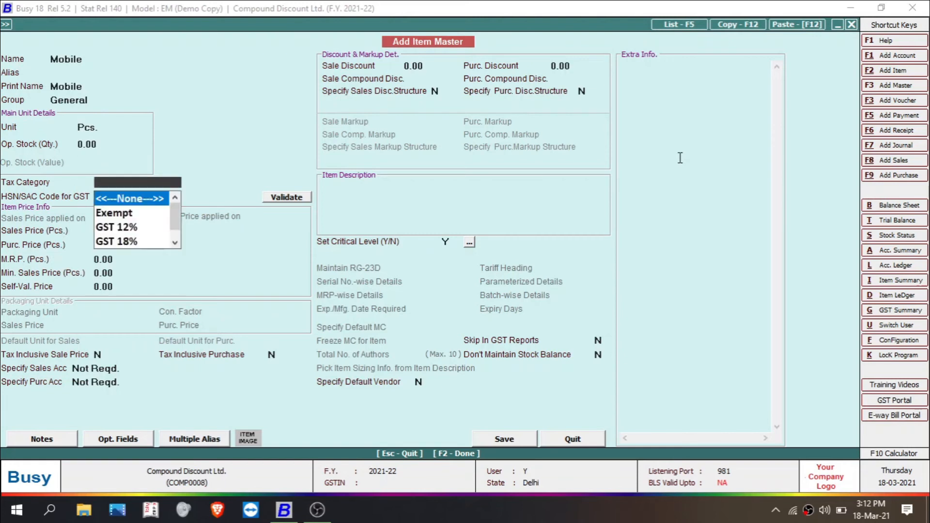
{"action": "key", "text": "Down"}
{"action": "key", "text": "Down"}
{"action": "key", "text": "Down"}
{"action": "key", "text": "Down"}
{"action": "key", "text": "Down"}
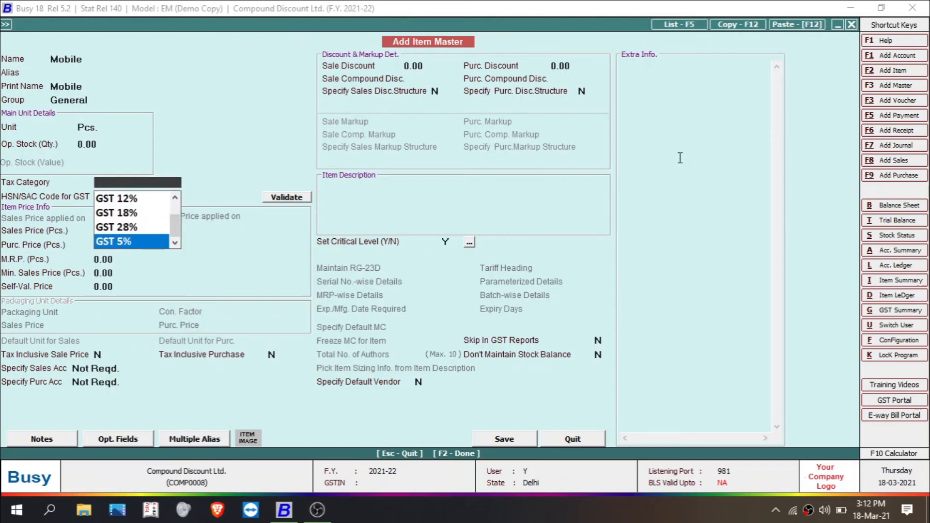
{"action": "key", "text": "Up"}
{"action": "key", "text": "Return"}
{"action": "key", "text": "Return"}
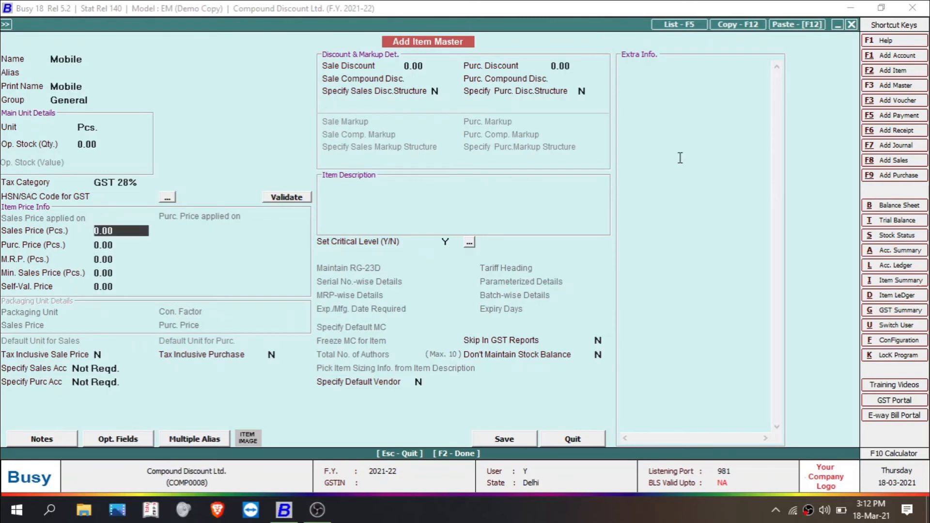
{"action": "key", "text": "shift+Tab"}
{"action": "type", "text": "3564"}
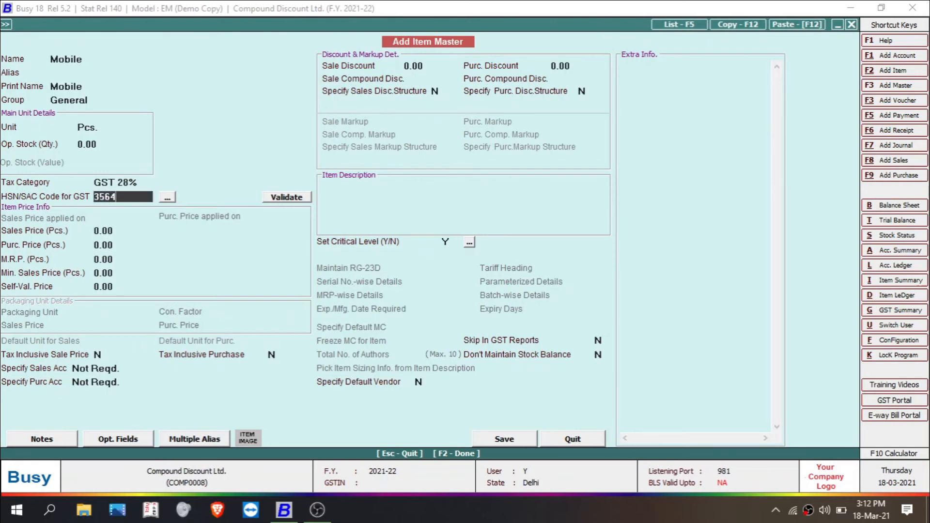
{"action": "key", "text": "Return"}
{"action": "key", "text": "Return"}
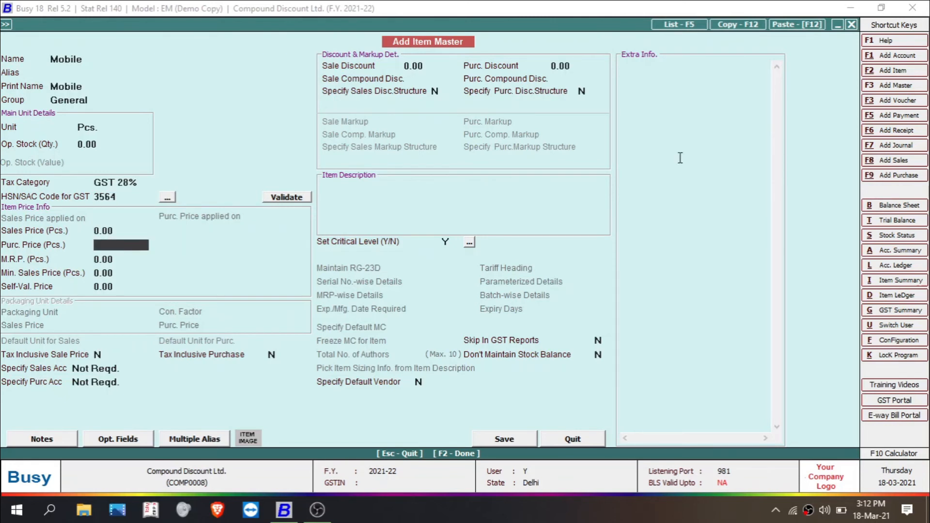
Set the Mobile item's sales price to 29,000 and its purchase price to 10,000
{"action": "key", "text": "shift+Tab"}
{"action": "type", "text": "29000"}
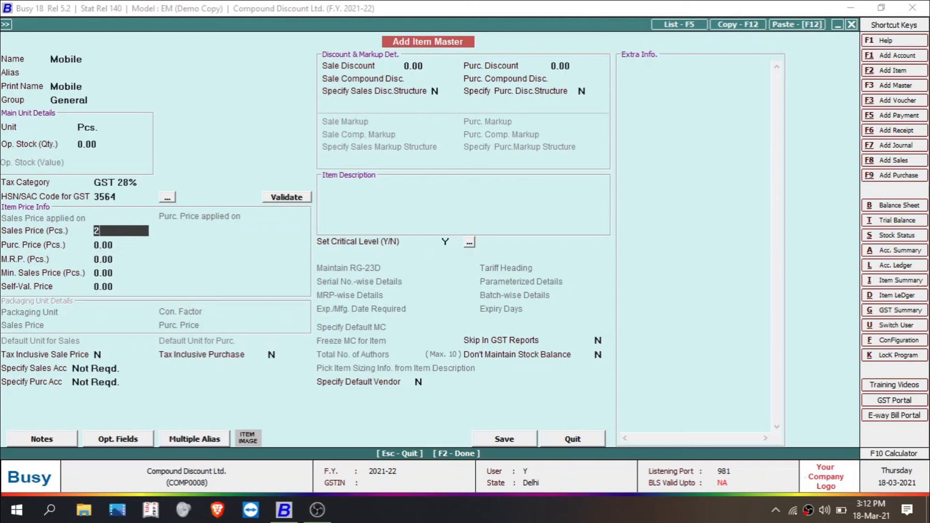
{"action": "key", "text": "Return"}
{"action": "type", "text": "10000"}
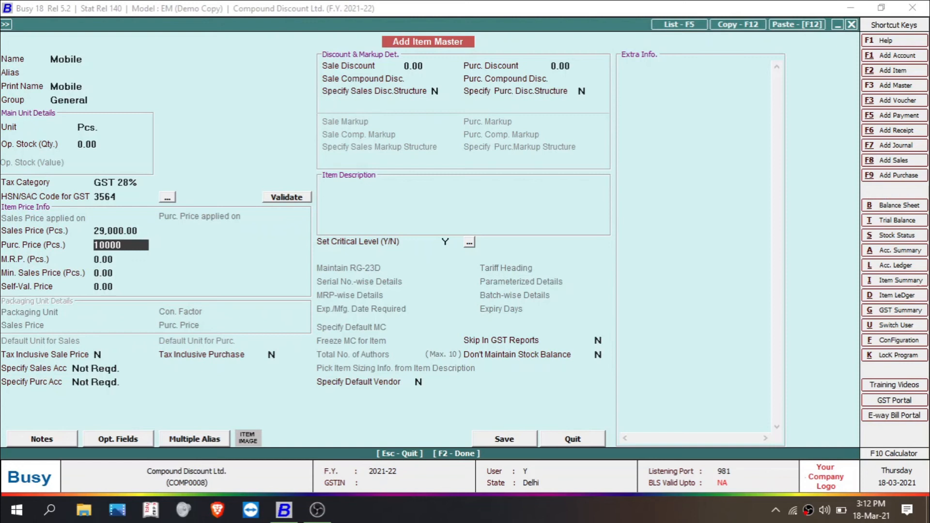
{"action": "key", "text": "Return"}
{"action": "key", "text": "Return"}
{"action": "key", "text": "Return"}
{"action": "key", "text": "Return"}
{"action": "key", "text": "Return"}
{"action": "key", "text": "Return"}
{"action": "key", "text": "Return"}
{"action": "key", "text": "Return"}
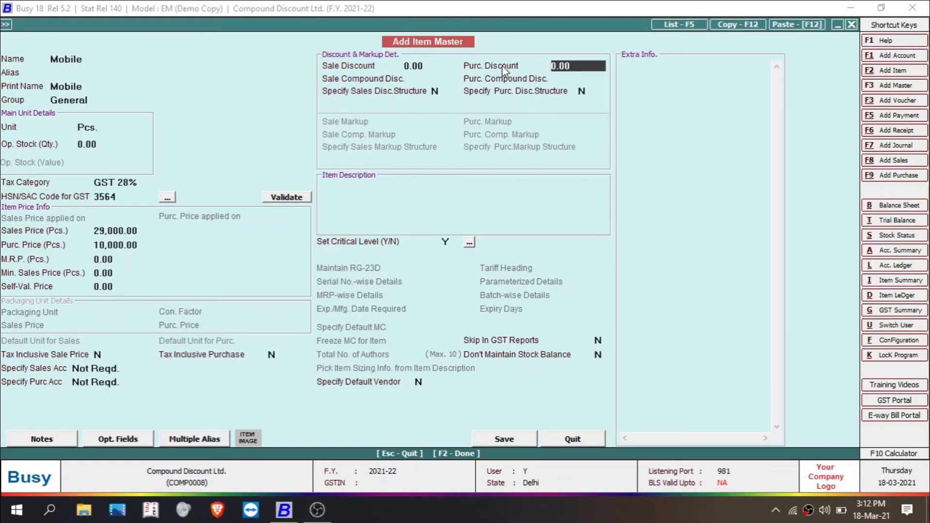
Give Mobile a purchase discount of 15 with the "Compound Discount, % of Amount" purchase structure, and save the item
{"action": "type", "text": "15"}
{"action": "key", "text": "Return"}
{"action": "key", "text": "Return"}
{"action": "key", "text": "Return"}
{"action": "key", "text": "Return"}
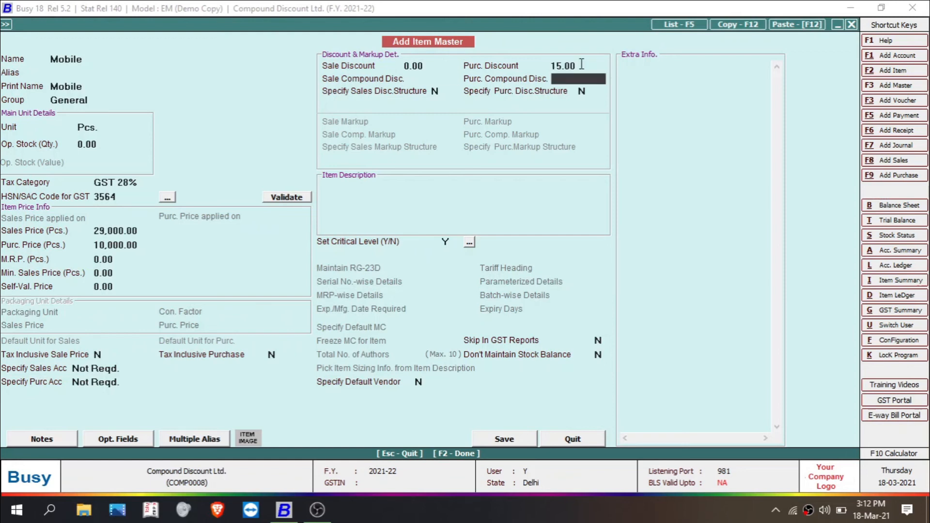
{"action": "type", "text": "Y"}
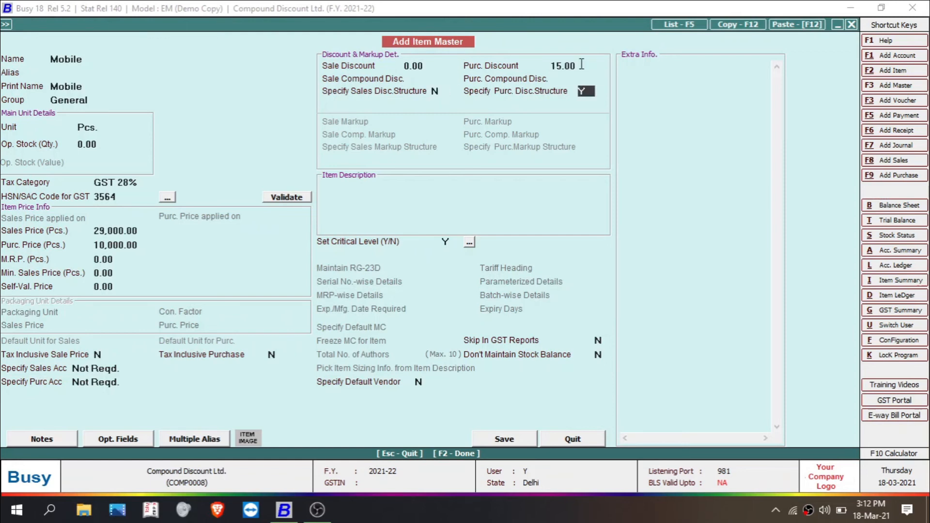
{"action": "key", "text": "Return"}
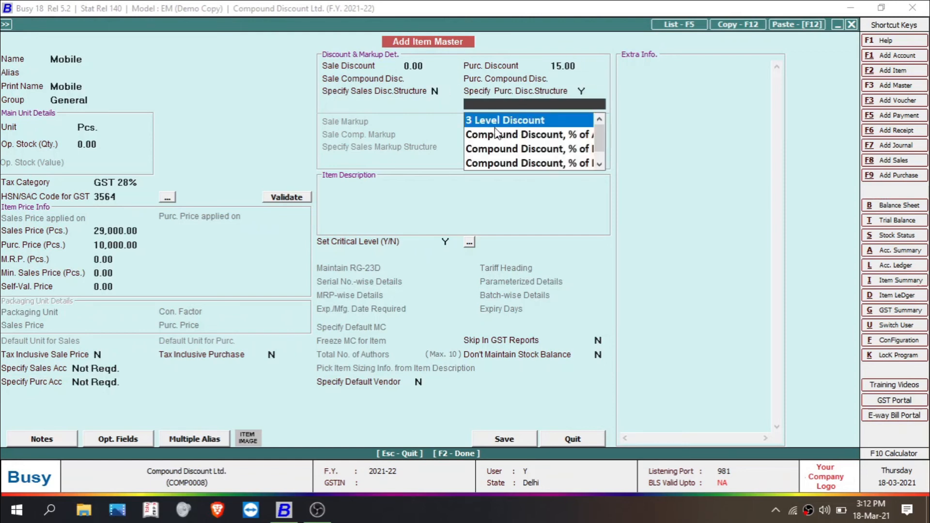
{"action": "left_click_drag", "start_coordinate": [605, 137], "coordinate": [602, 92]}
{"action": "left_click", "coordinate": [553, 136]}
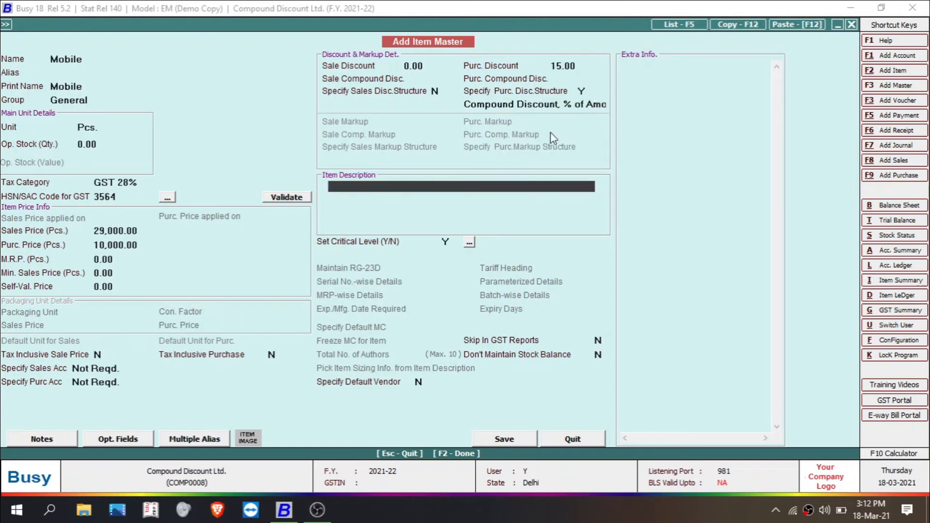
{"action": "left_click", "coordinate": [512, 438]}
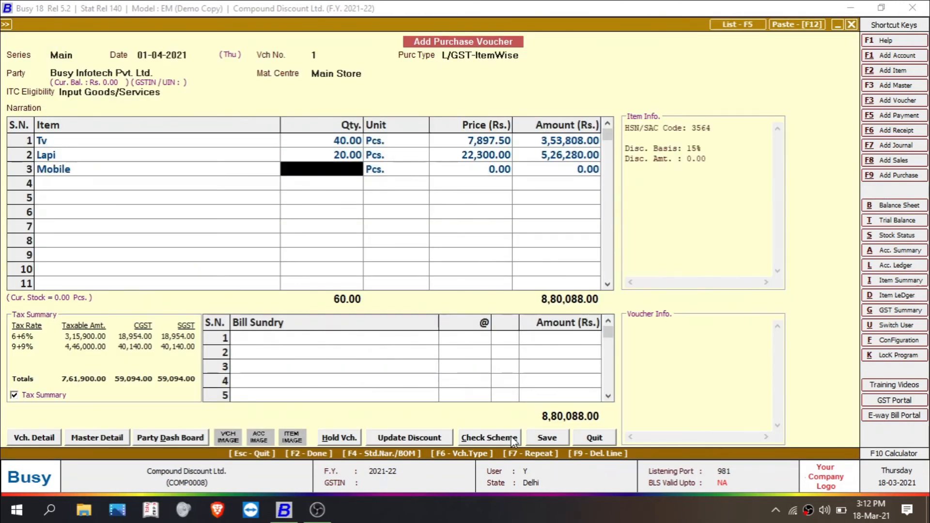
Enter a quantity of 20 Pcs. for Mobile in the voucher, keeping its default discount, and accept the item-wise GST
{"action": "type", "text": "20"}
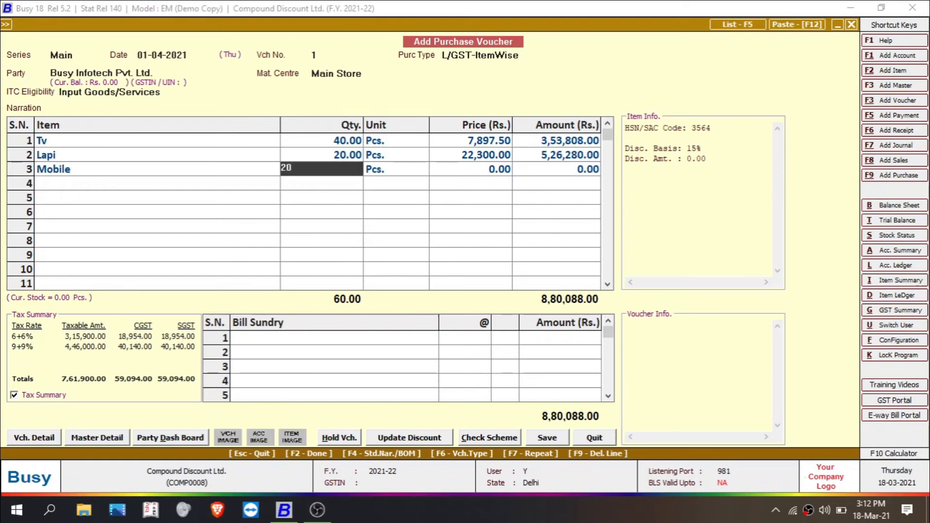
{"action": "key", "text": "Return"}
{"action": "key", "text": "Return"}
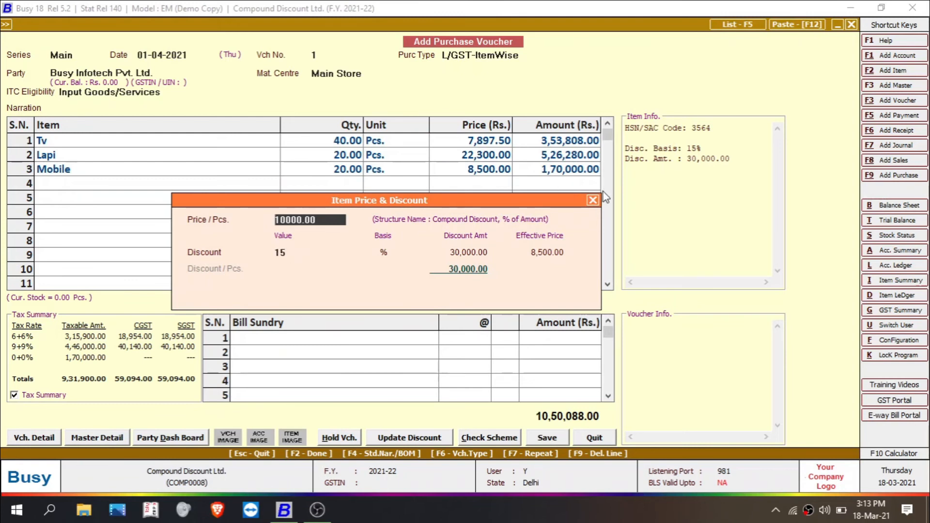
{"action": "left_click", "coordinate": [592, 201]}
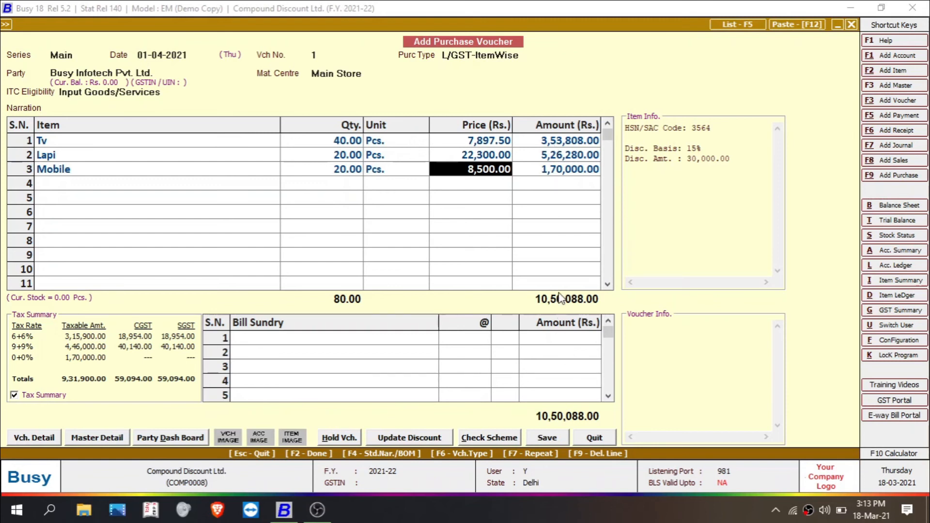
{"action": "key", "text": "Return"}
{"action": "key", "text": "Return"}
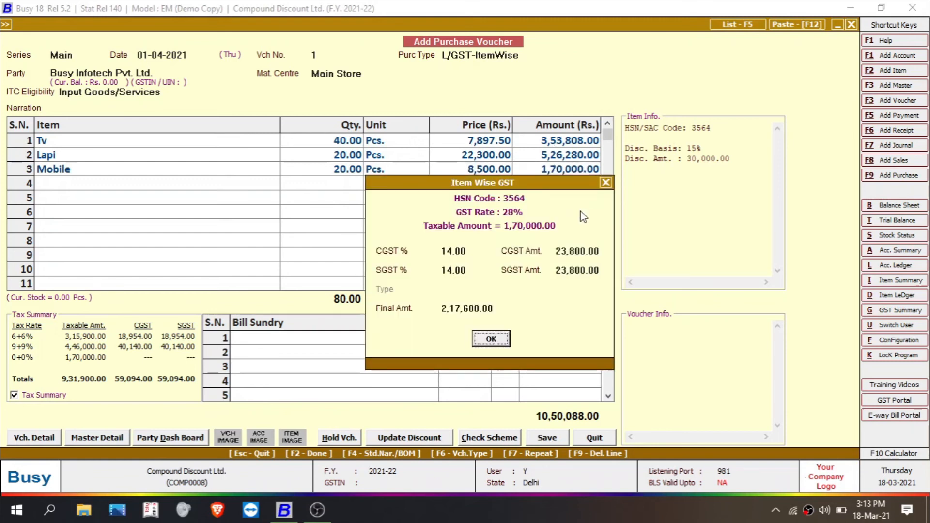
{"action": "left_click", "coordinate": [494, 340]}
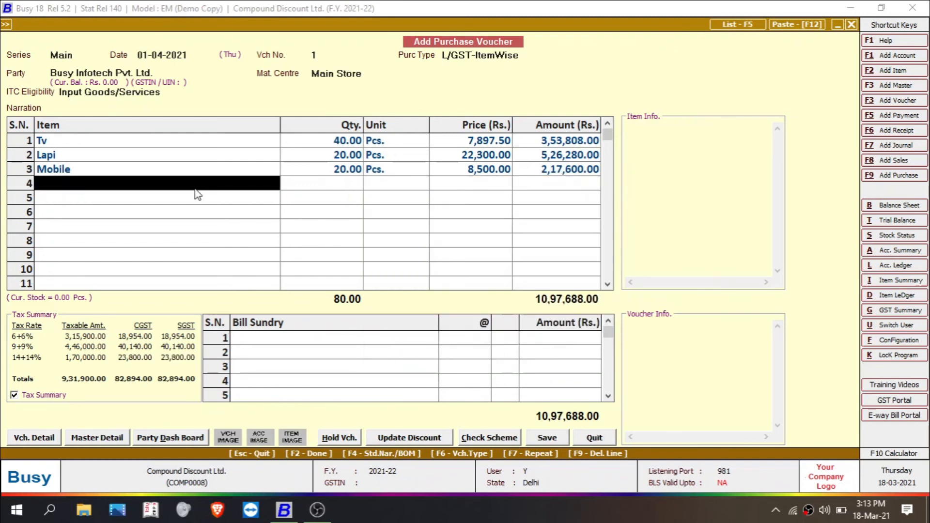
Finish the item list and add a Discount bill sundry of 2% to the purchase voucher
{"action": "key", "text": "Return"}
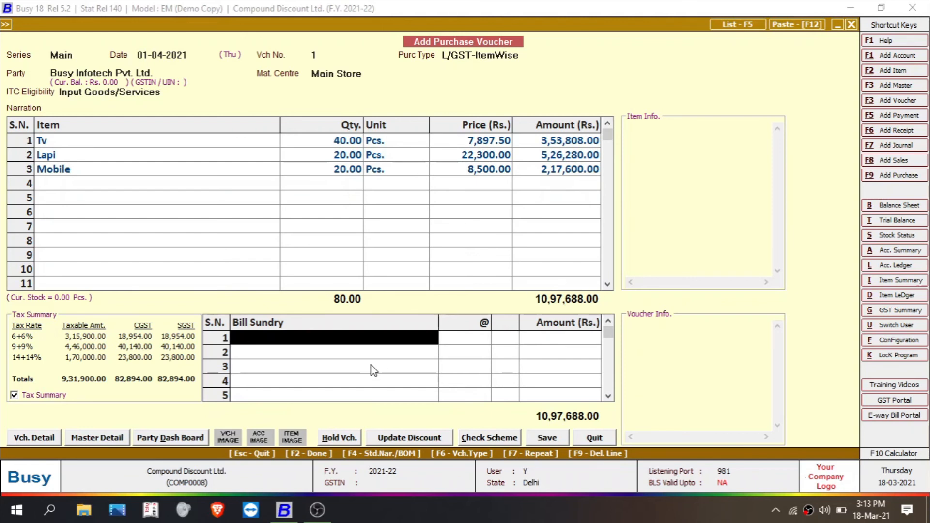
{"action": "type", "text": "d"}
{"action": "key", "text": "Return"}
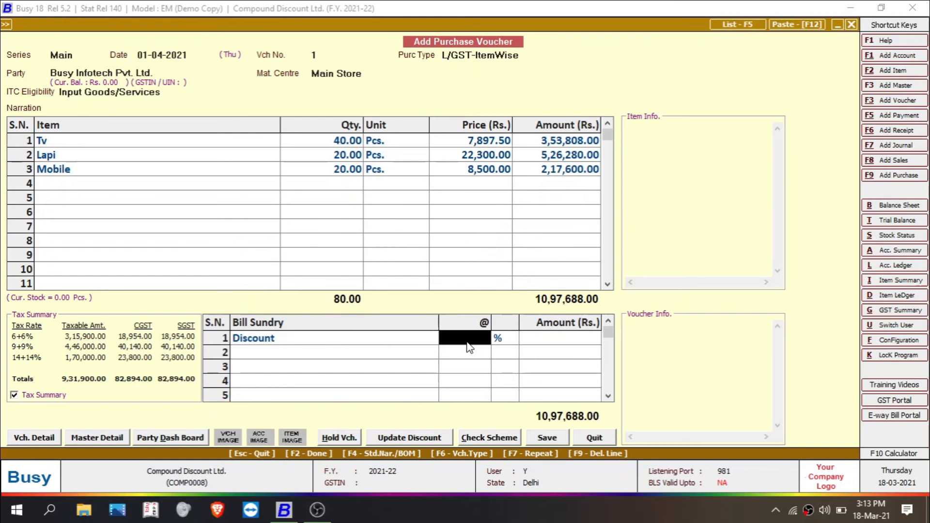
{"action": "type", "text": "2"}
{"action": "key", "text": "Return"}
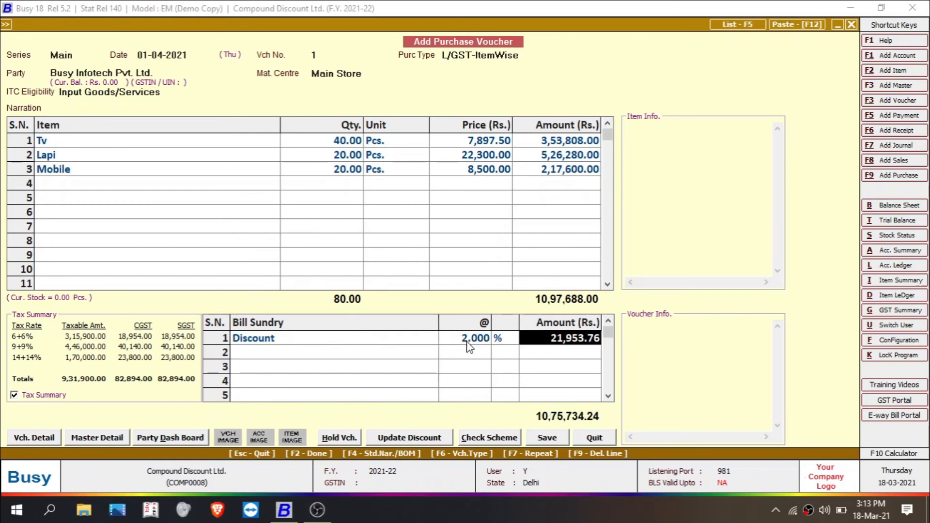
Save the purchase voucher, agreeing to a tax invoice for an unregistered party, and leave voucher entry
{"action": "left_click", "coordinate": [548, 438]}
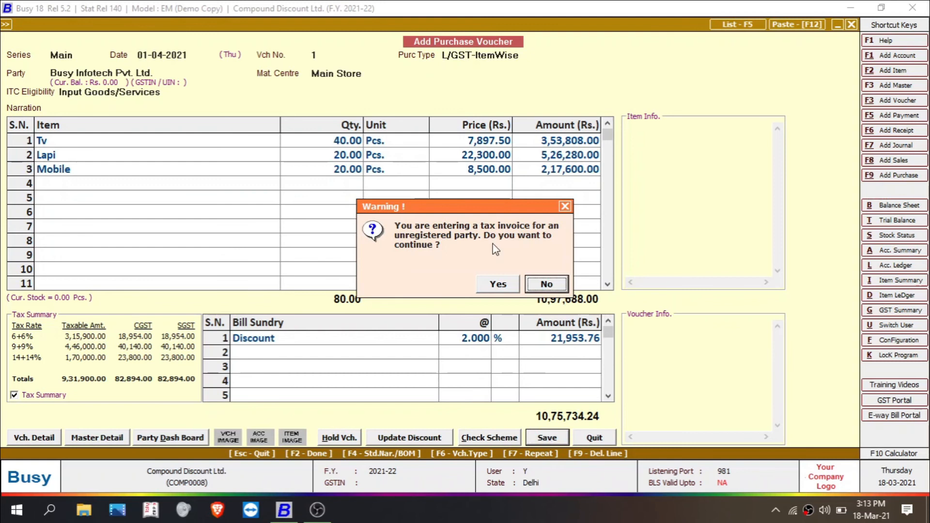
{"action": "left_click", "coordinate": [501, 285]}
{"action": "left_click", "coordinate": [458, 303]}
{"action": "left_click", "coordinate": [494, 285]}
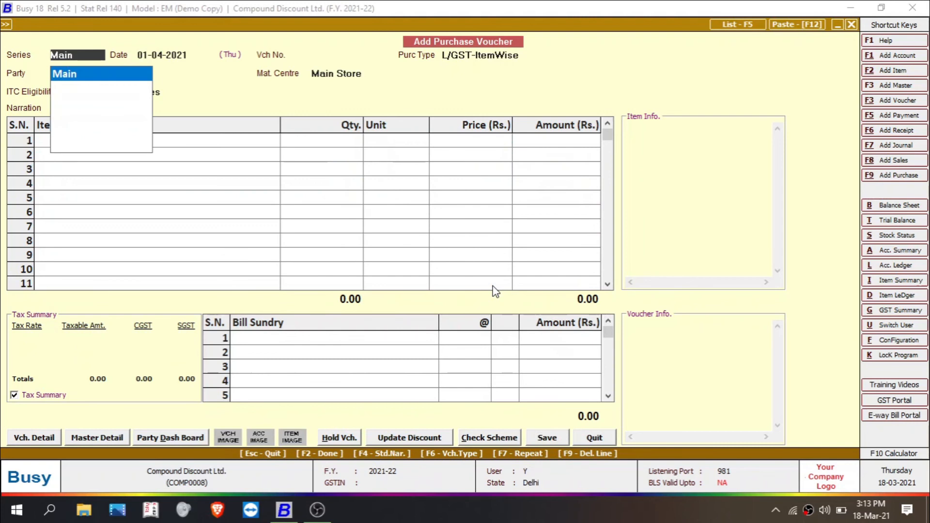
{"action": "key", "text": "Escape"}
{"action": "key", "text": "Escape"}
Open the voucher configuration of the Main series under the Purchase voucher type
{"action": "key", "text": "Left"}
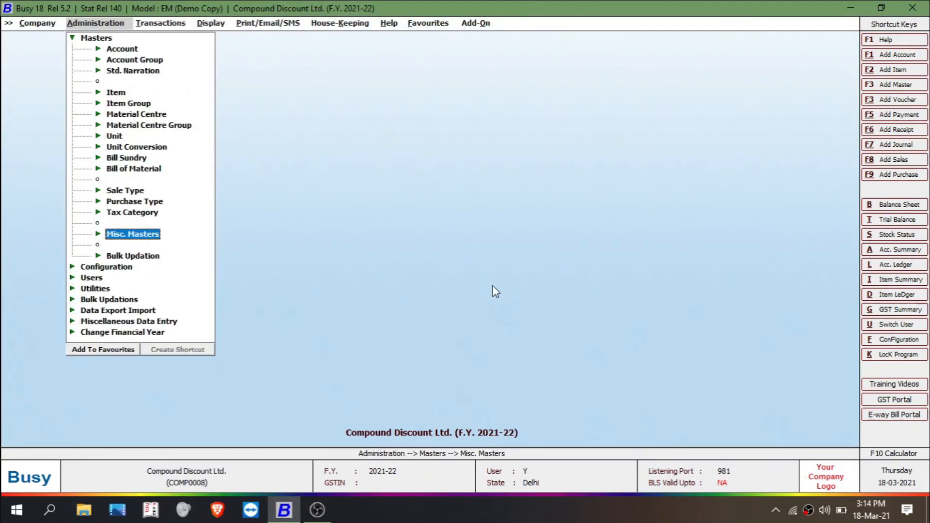
{"action": "key", "text": "c"}
{"action": "key", "text": "Return"}
{"action": "key", "text": "Down"}
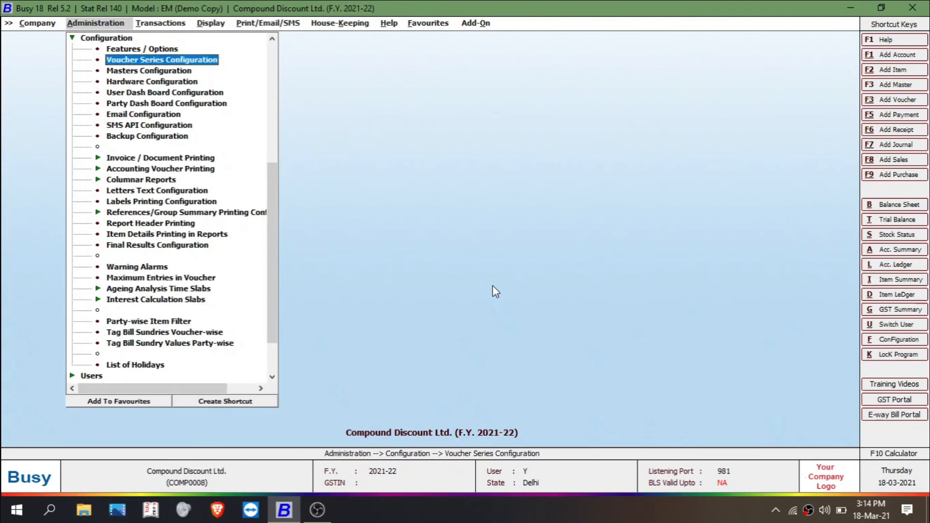
{"action": "key", "text": "Return"}
{"action": "key", "text": "Down"}
{"action": "key", "text": "Right"}
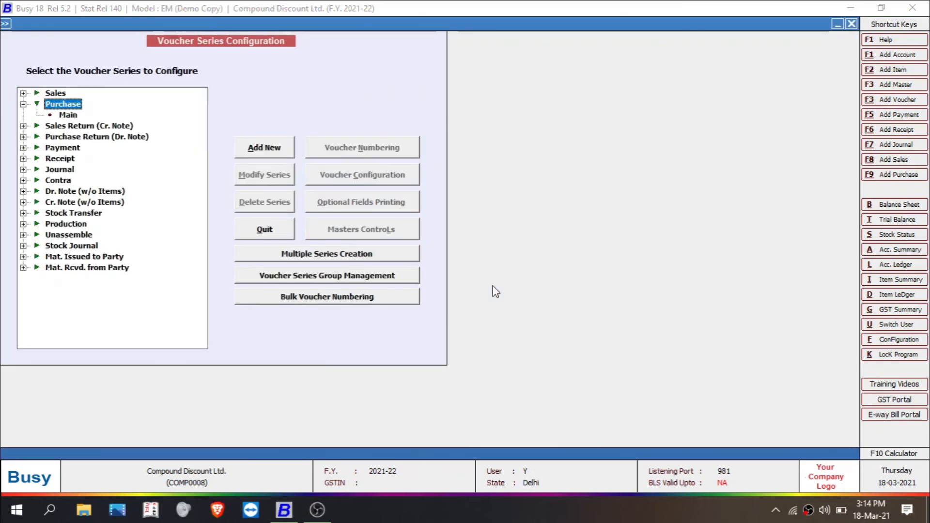
{"action": "key", "text": "Down"}
{"action": "left_click", "coordinate": [342, 174]}
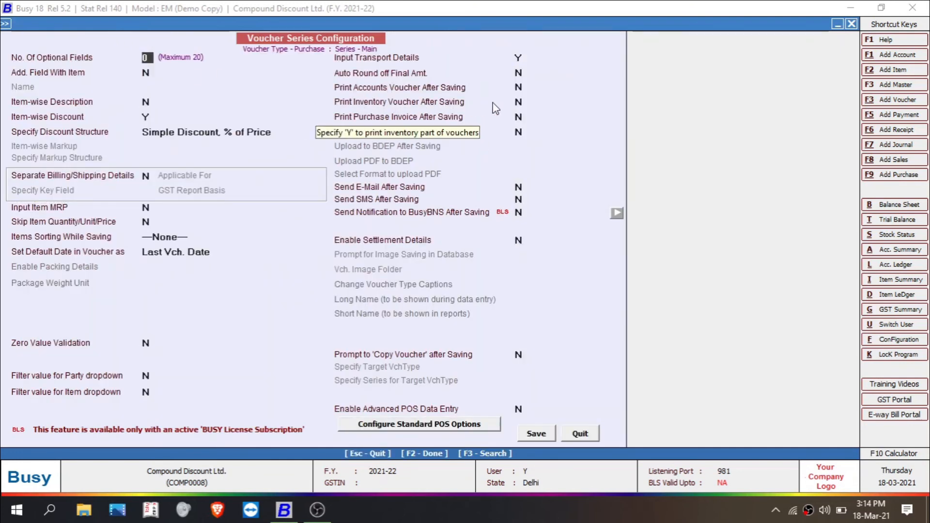
Set Print Inventory Voucher After Saving to Y for the Main purchase series, save, and leave the configuration
{"action": "left_click", "coordinate": [519, 102]}
{"action": "key", "text": "y"}
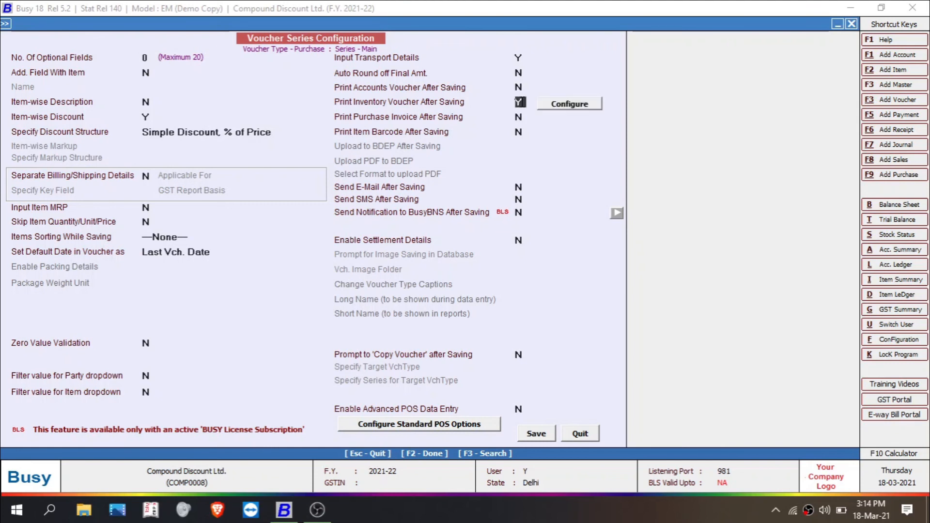
{"action": "left_click", "coordinate": [535, 434]}
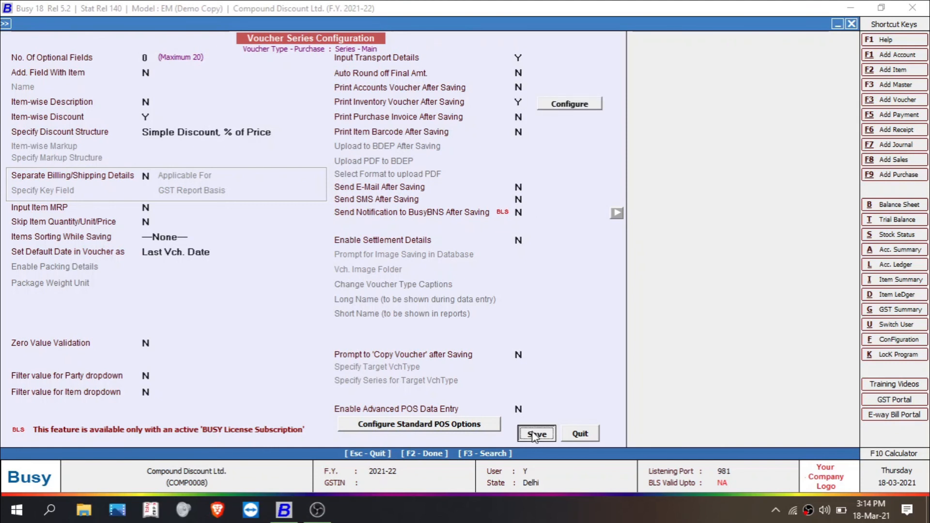
{"action": "key", "text": "Escape"}
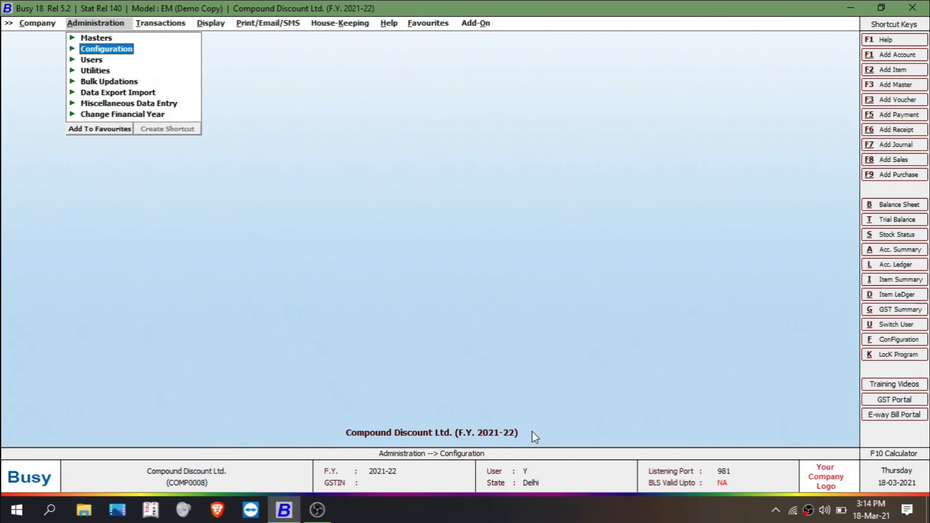
{"action": "key", "text": "F9"}
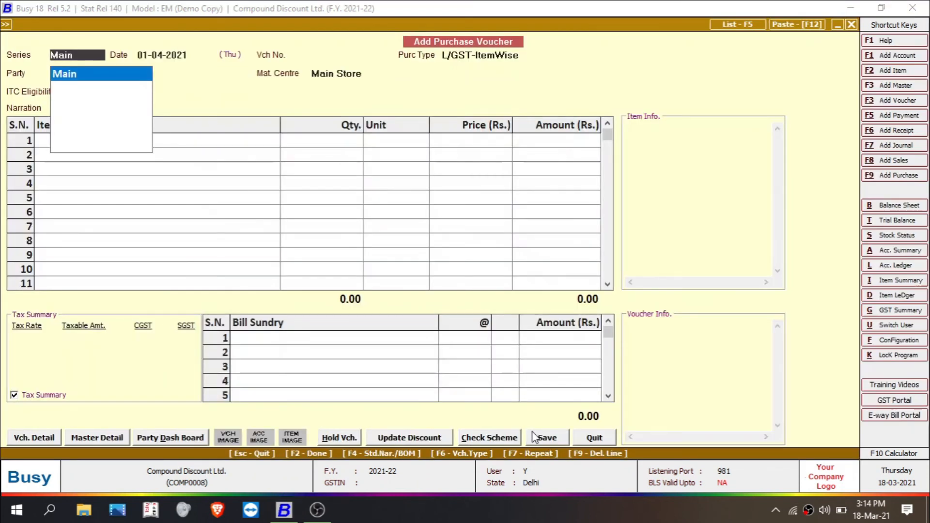
{"action": "key", "text": "Escape"}
{"action": "key", "text": "Escape"}
List the purchase vouchers of all series on screen for 01-04-2021, keeping the default display options
{"action": "key", "text": "Down"}
{"action": "key", "text": "Down"}
{"action": "key", "text": "Return"}
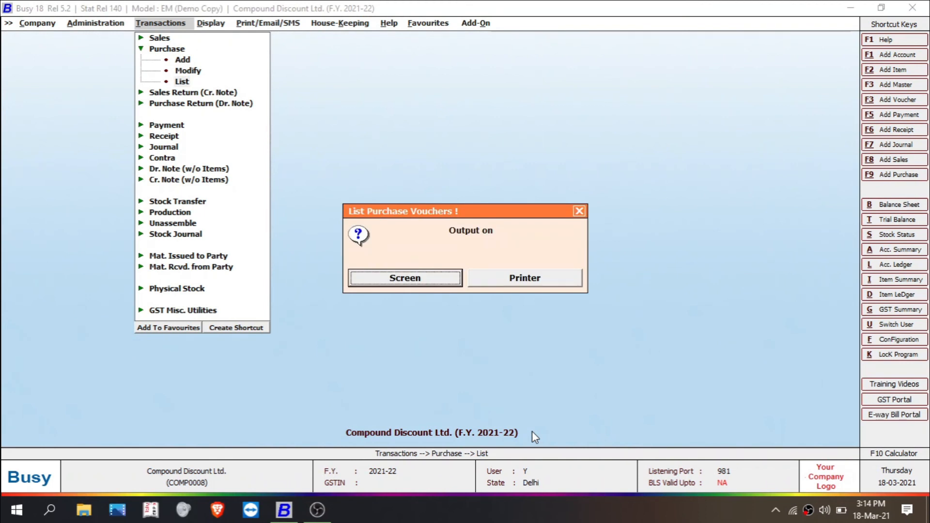
{"action": "key", "text": "Return"}
{"action": "key", "text": "Return"}
{"action": "key", "text": "Return"}
{"action": "key", "text": "Return"}
{"action": "key", "text": "Return"}
{"action": "key", "text": "Return"}
{"action": "key", "text": "Return"}
{"action": "key", "text": "Return"}
{"action": "key", "text": "Return"}
{"action": "key", "text": "Return"}
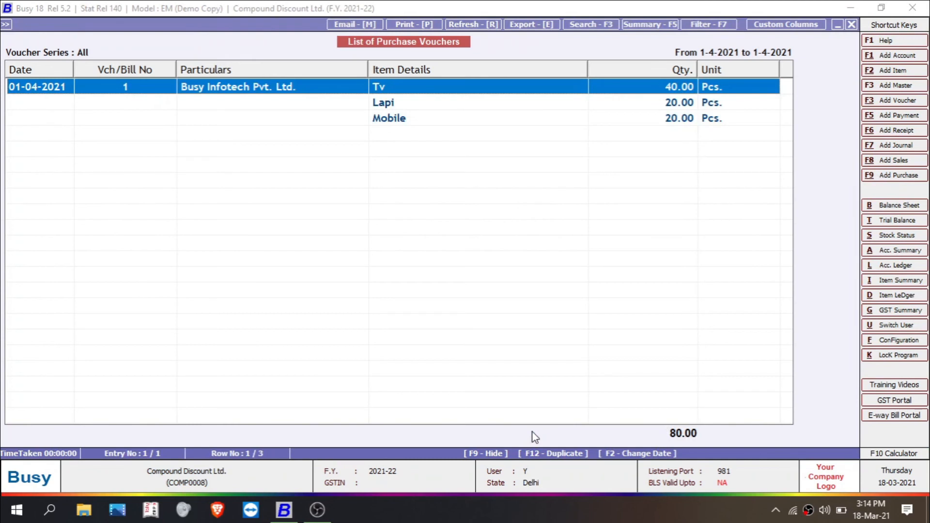
Open the Busy Infotech Pvt. Ltd. purchase voucher from the list and save it again to bring up inventory voucher printing
{"action": "key", "text": "Return"}
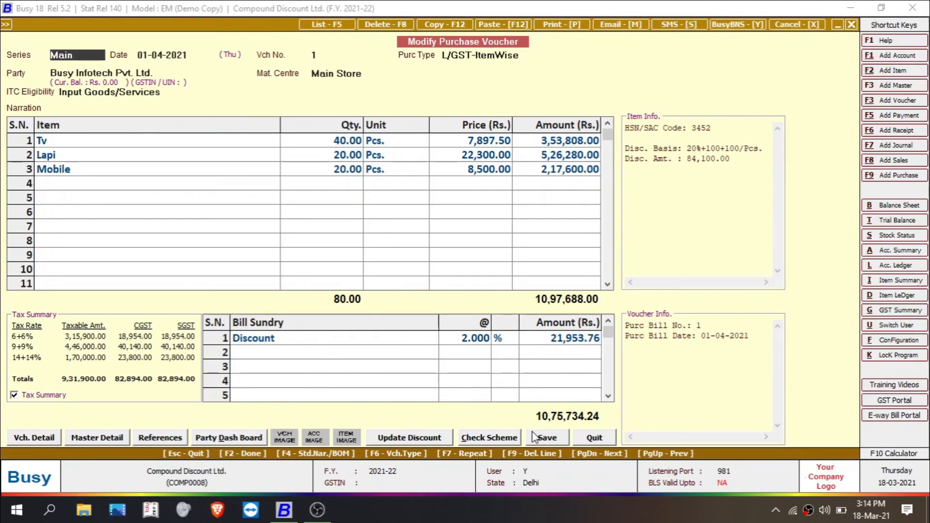
{"action": "left_click", "coordinate": [547, 439]}
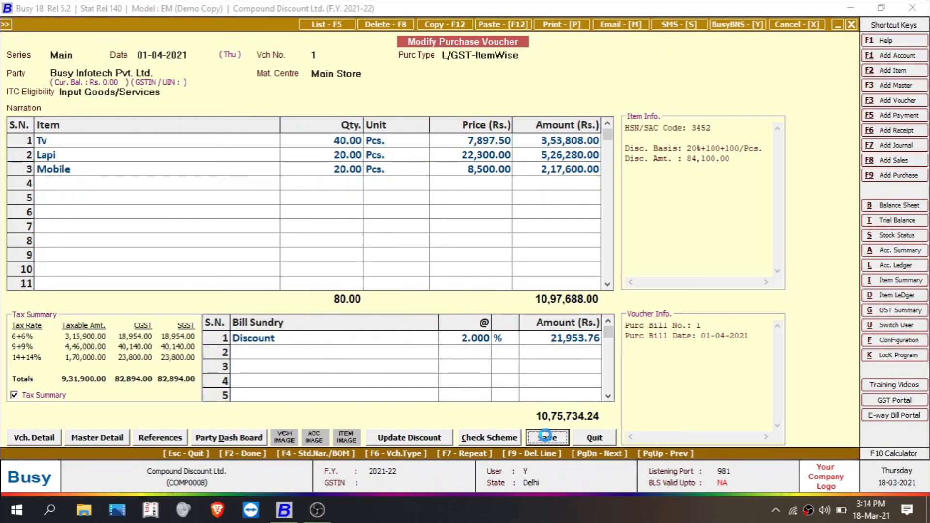
{"action": "left_click", "coordinate": [494, 285]}
{"action": "left_click", "coordinate": [492, 284]}
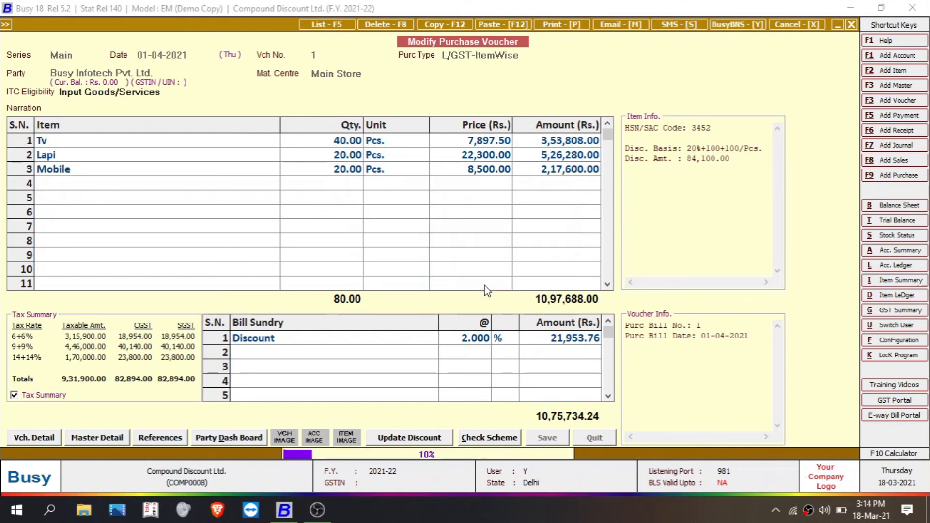
{"action": "left_click", "coordinate": [492, 285]}
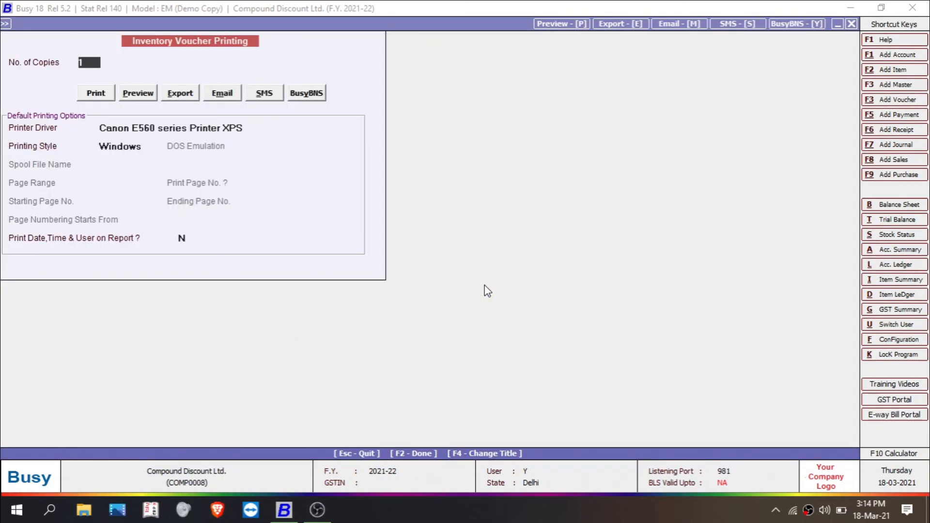
Preview the purchase voucher's printout, examining its item discounts and the lower part of the page, and leave the voucher list
{"action": "left_click", "coordinate": [138, 94]}
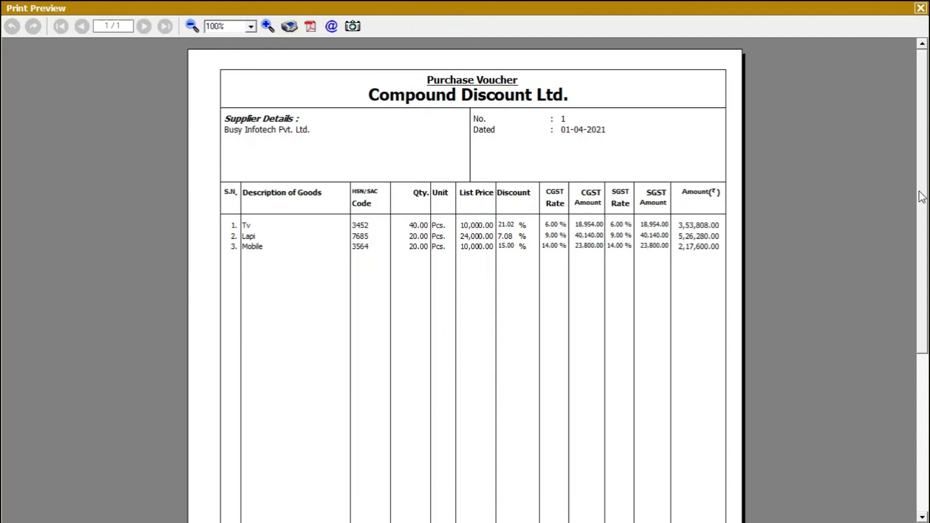
{"action": "scroll", "coordinate": [927, 230], "scroll_direction": "down", "scroll_amount": 5}
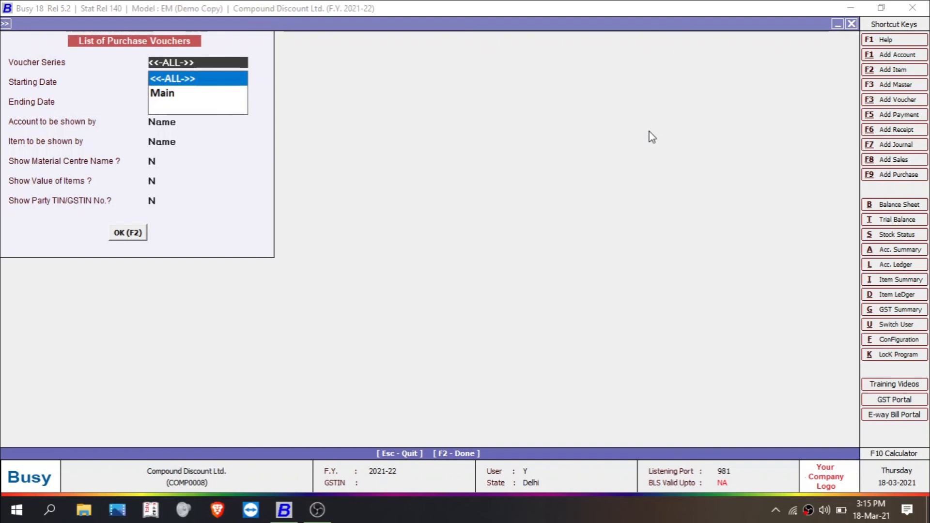
{"action": "key", "text": "Return"}
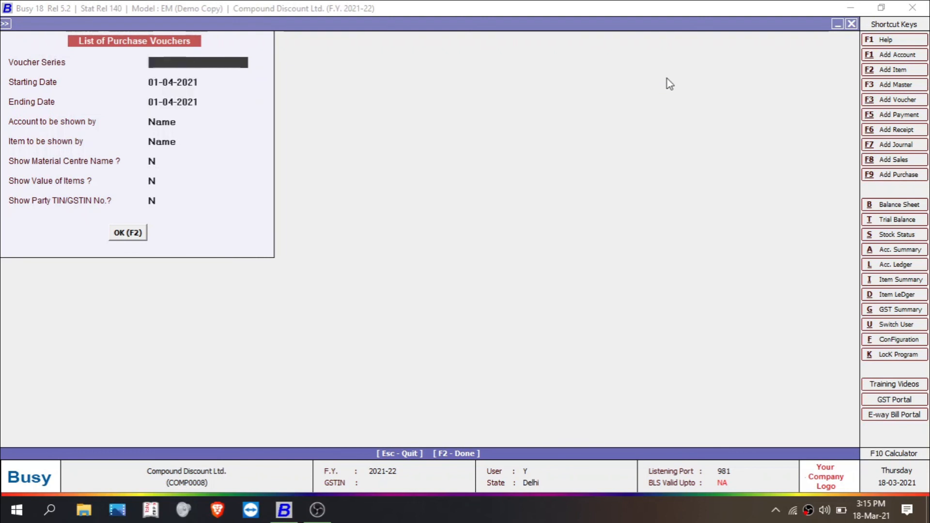
{"action": "key", "text": "F2"}
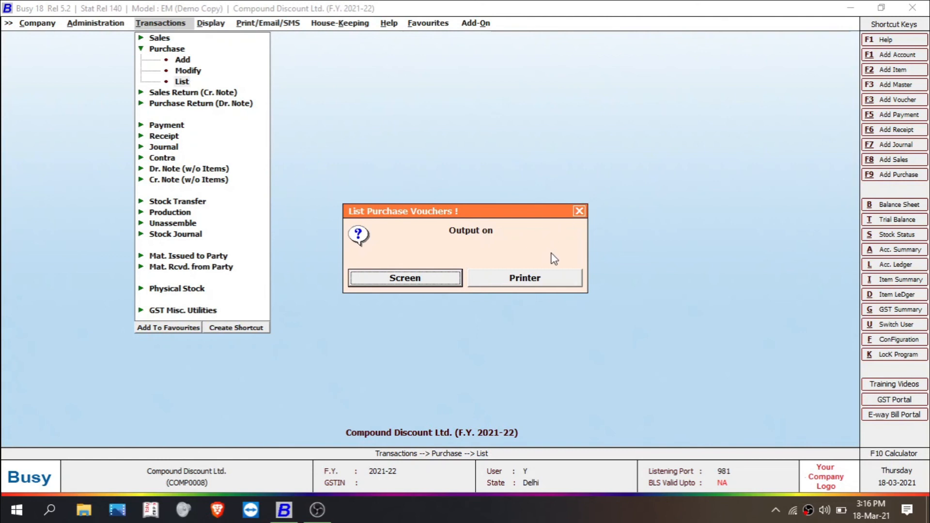
{"action": "left_click", "coordinate": [579, 212]}
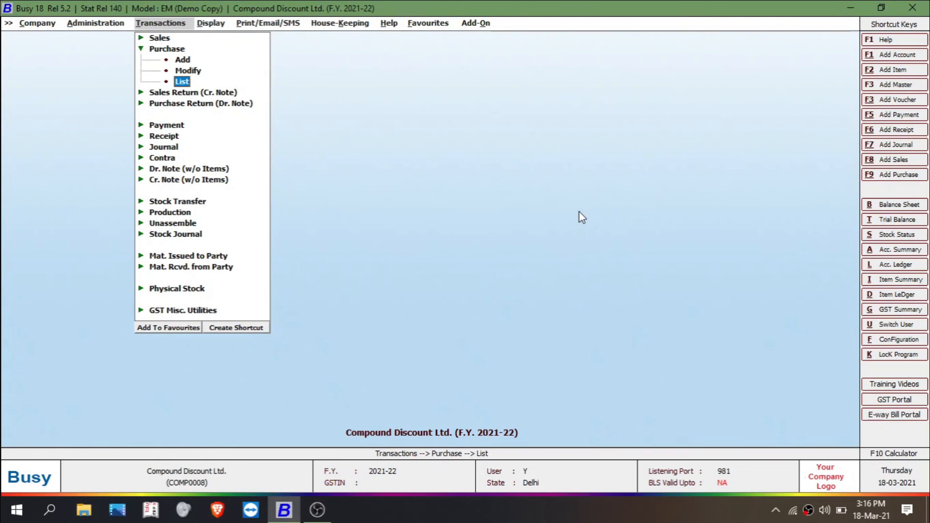